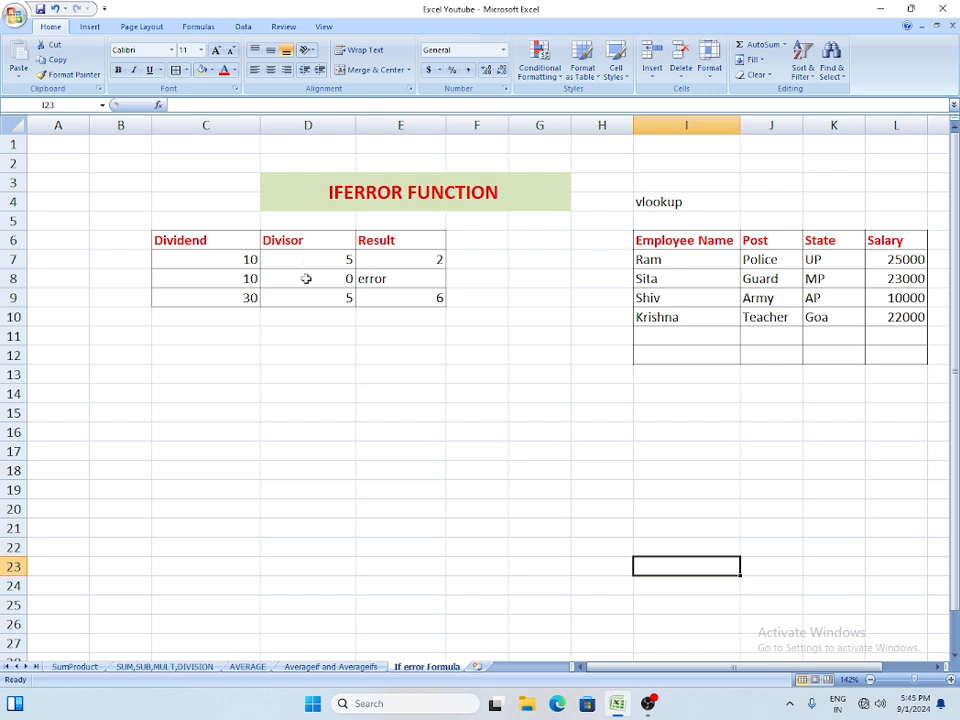
Step: Clear the existing values from the Result cells E7:E9 of the division table
click(207, 240)
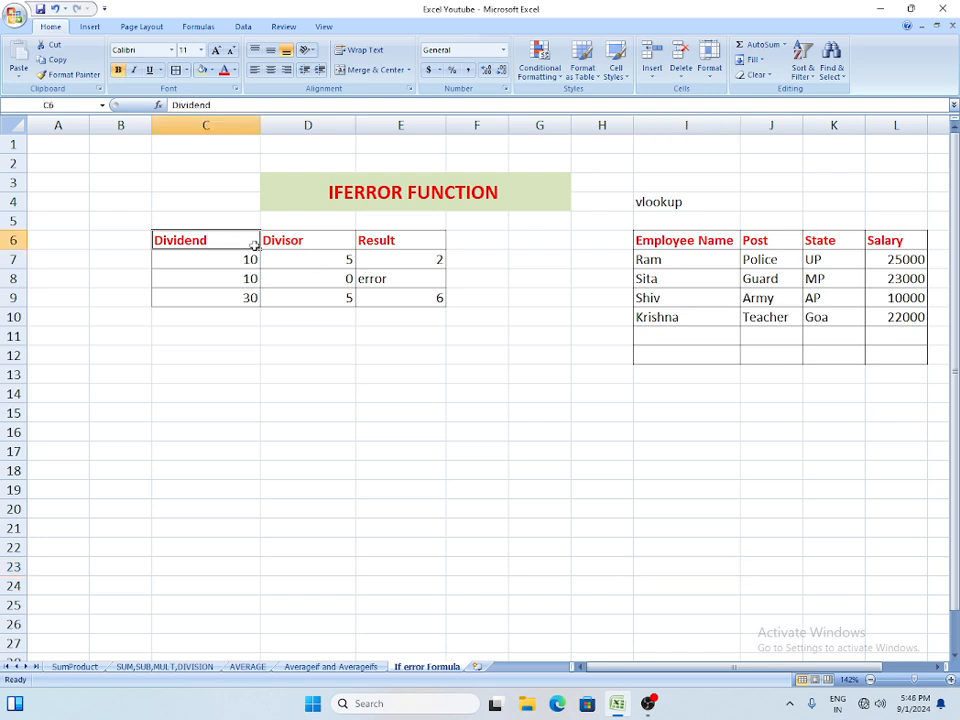
click(282, 241)
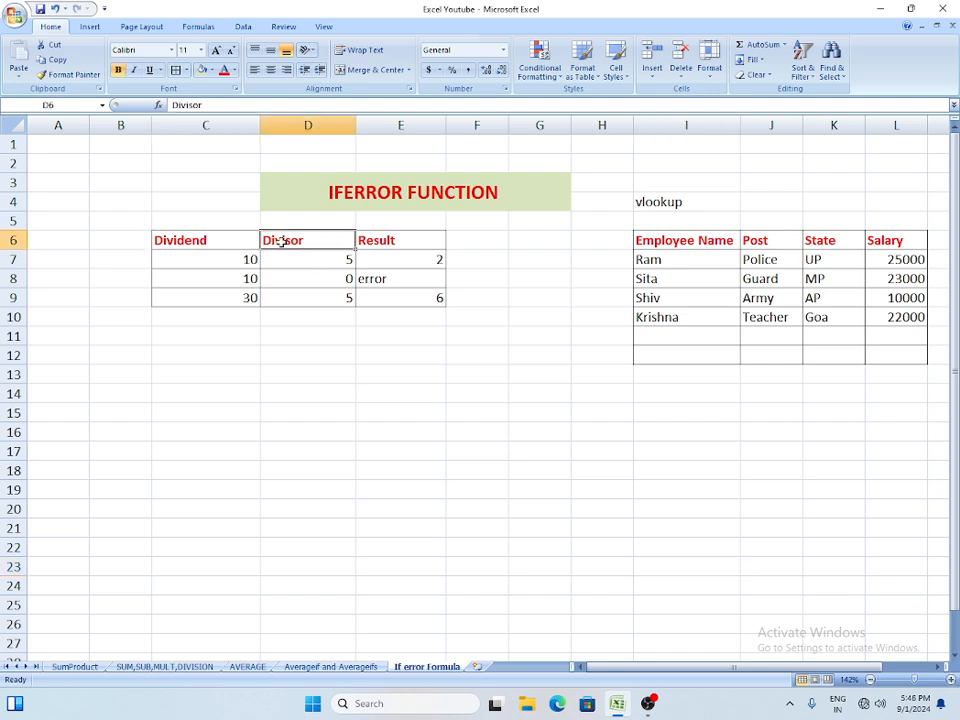
click(378, 241)
drag(404, 265, 414, 302)
key(Delete)
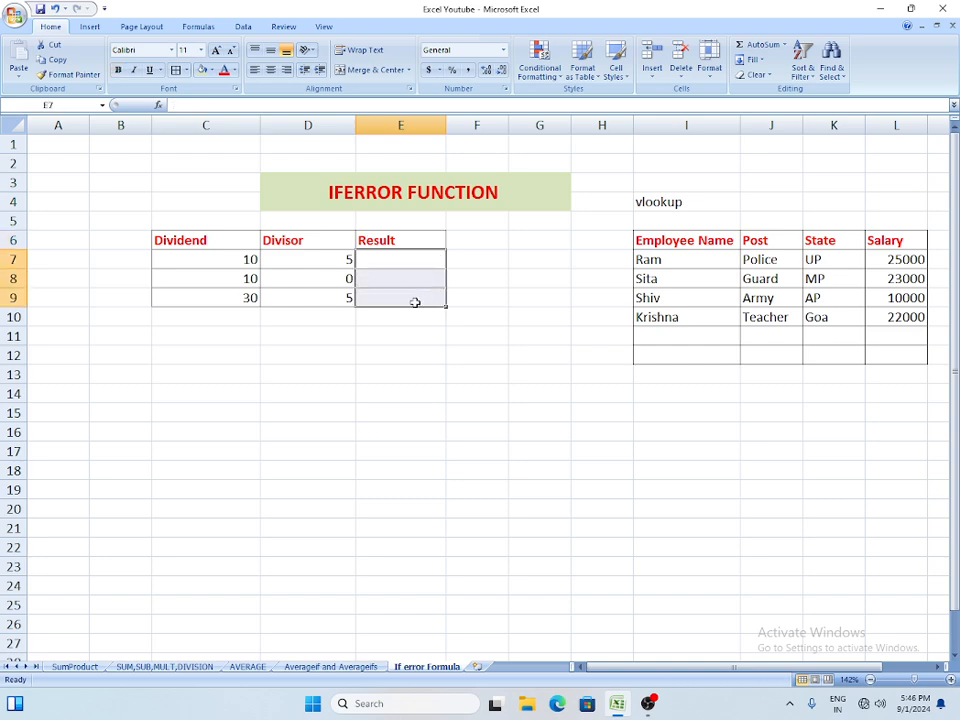
Step: Replace the dividend in cell C9 with the text N/A
click(231, 262)
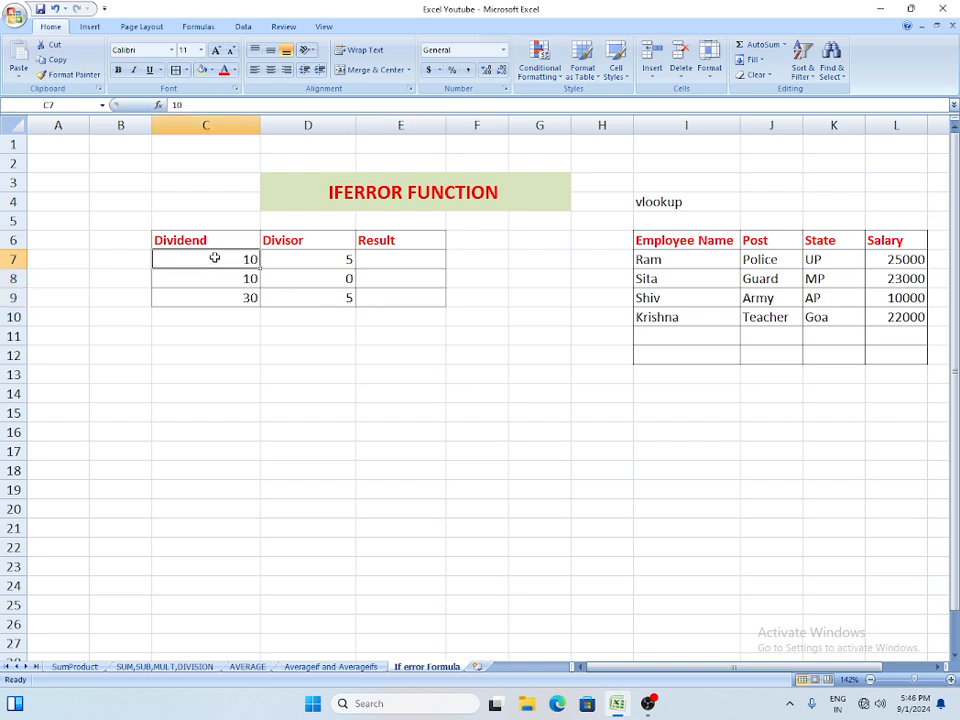
click(234, 279)
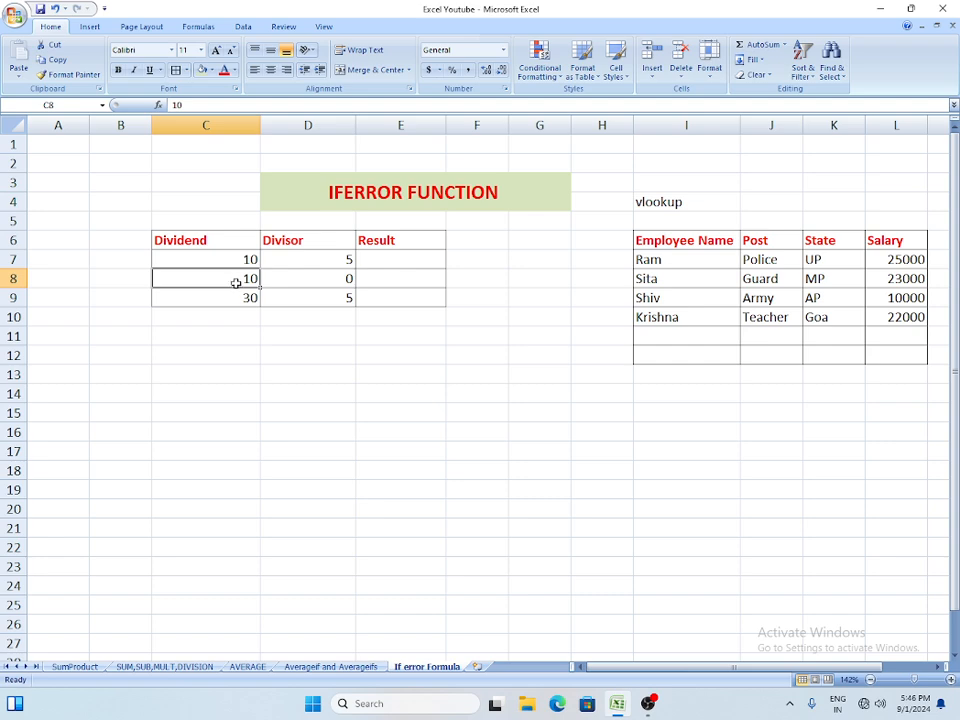
click(234, 297)
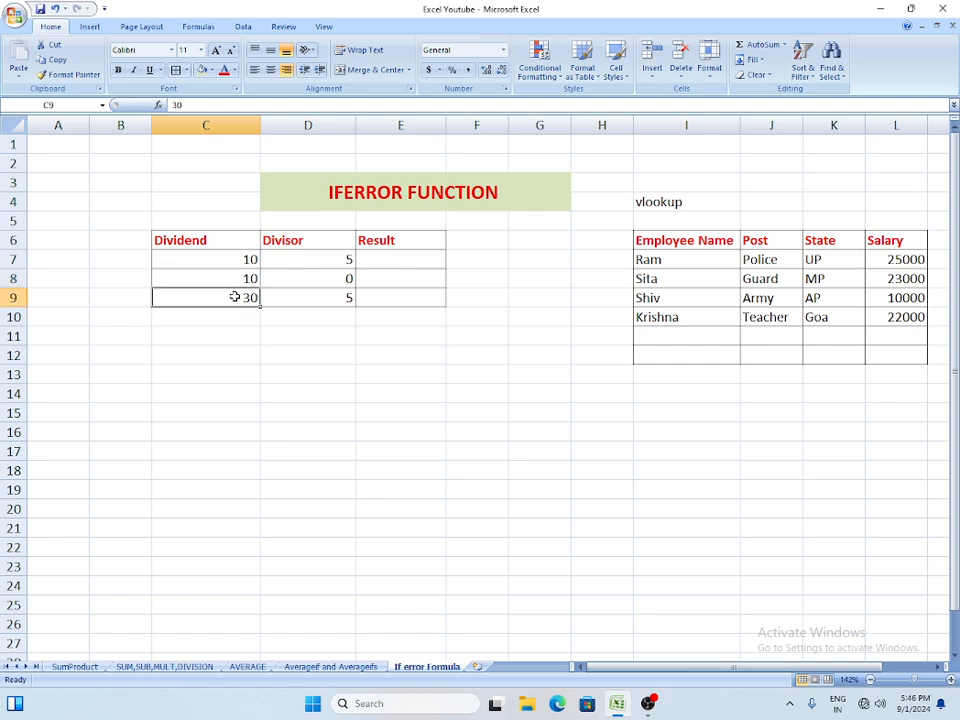
text(N/)
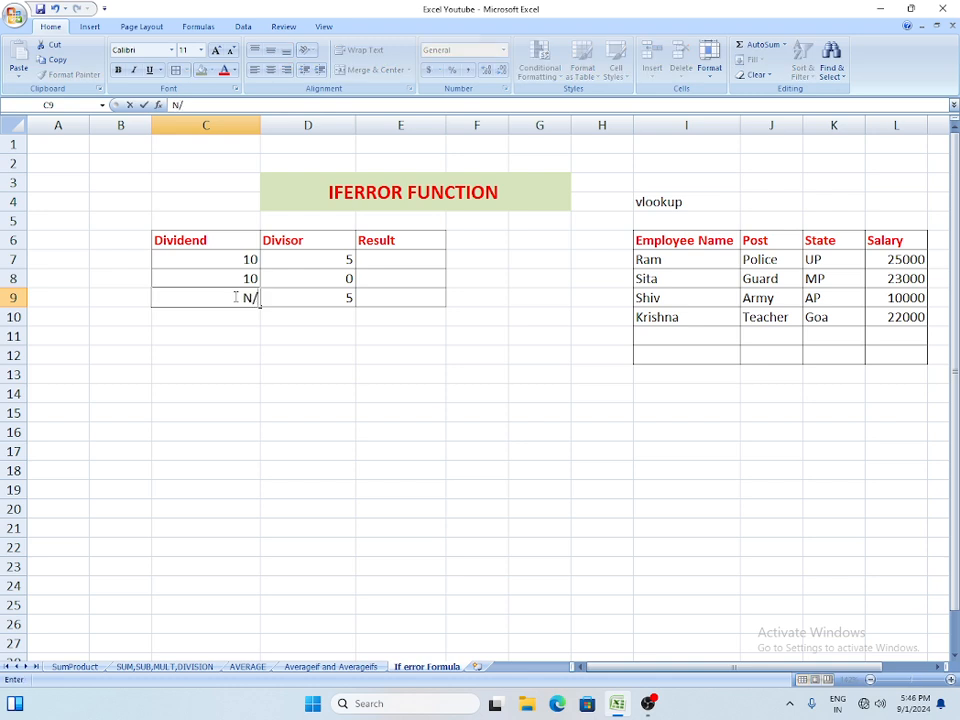
text(A)
key(Return)
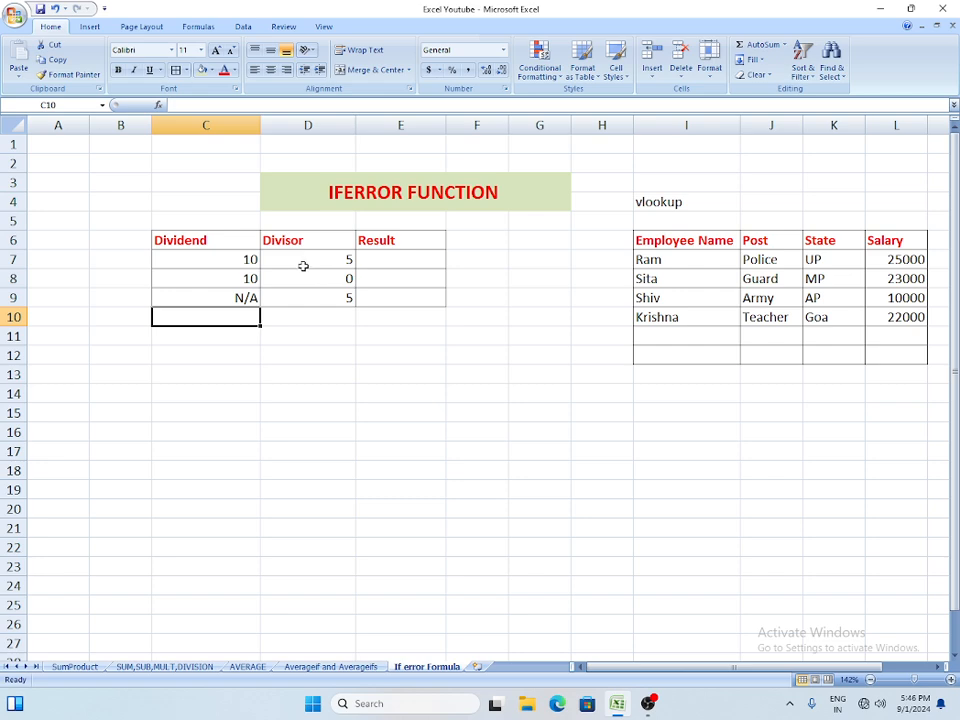
Step: Enter the formula =C7/D7 in the Result cell E7 to divide the first row's dividend by its divisor
click(238, 259)
click(309, 258)
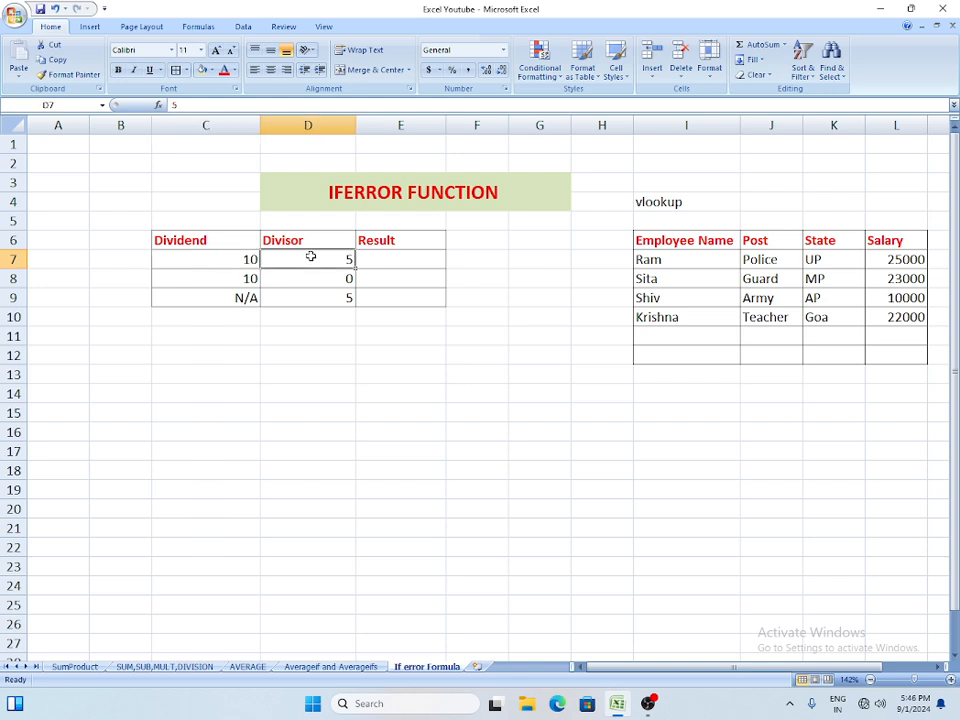
click(391, 260)
text(=)
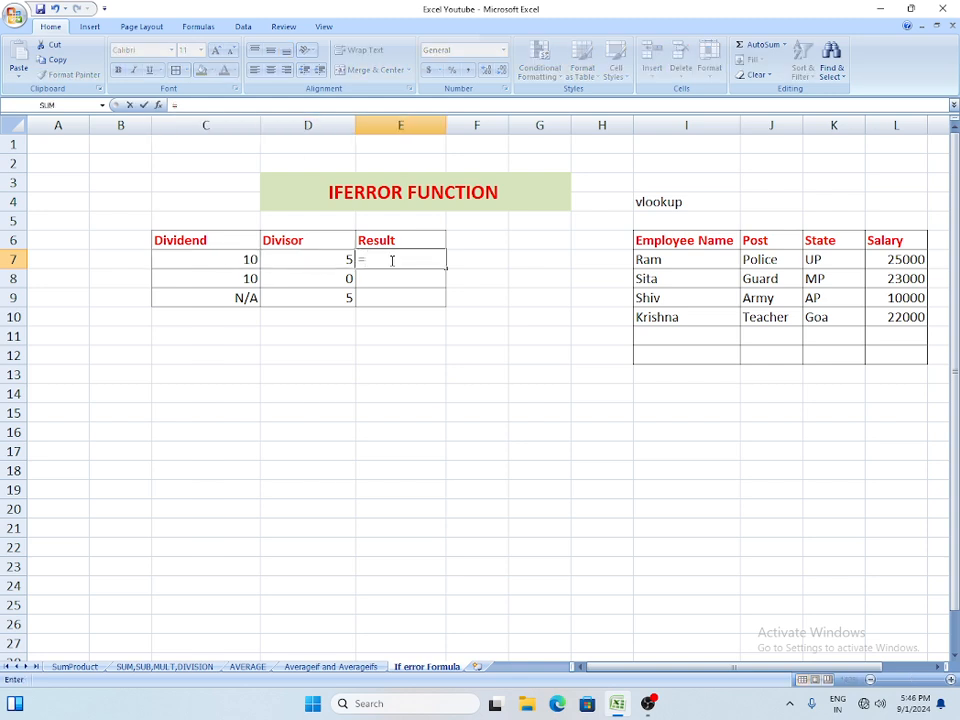
click(238, 261)
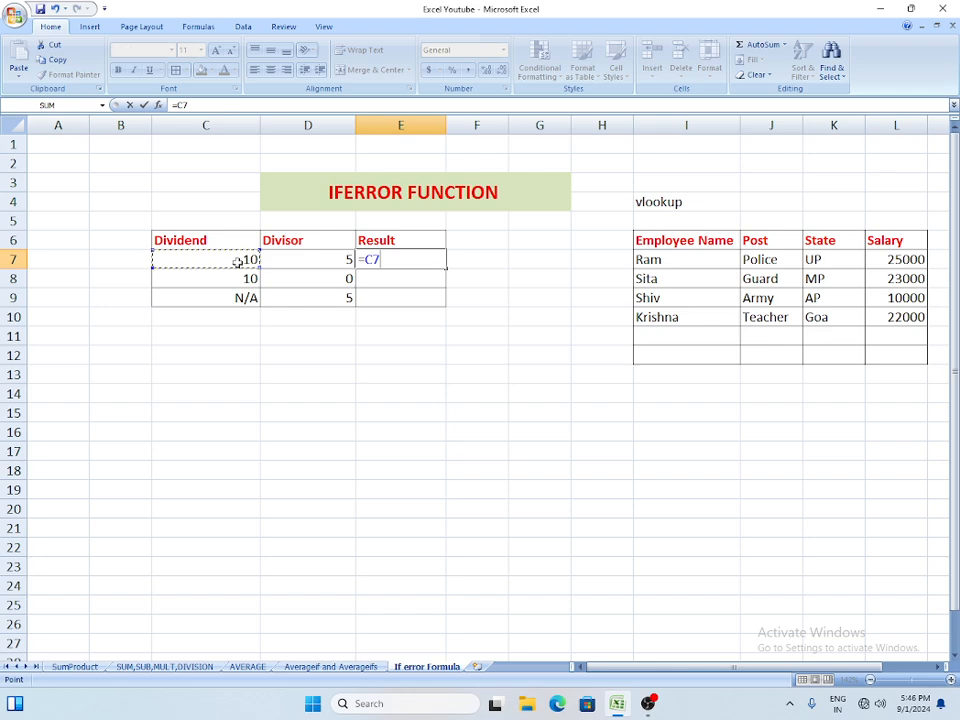
text(/)
click(305, 260)
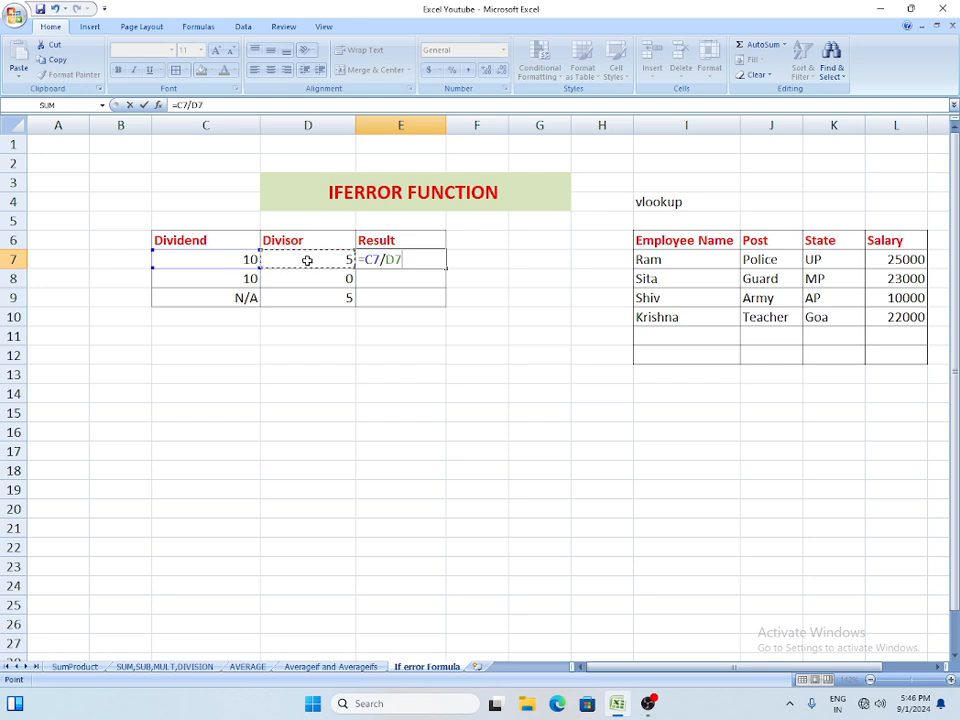
key(Return)
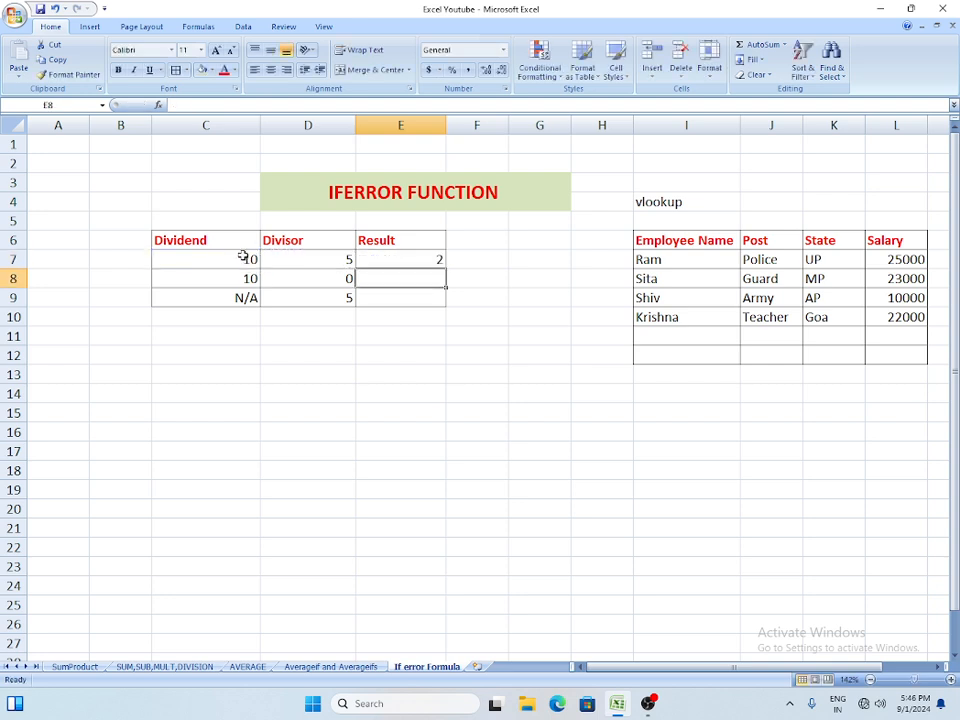
Step: Enter the formula =C8/D8 in the Result cell E8 to divide the second row's dividend by its divisor
click(391, 258)
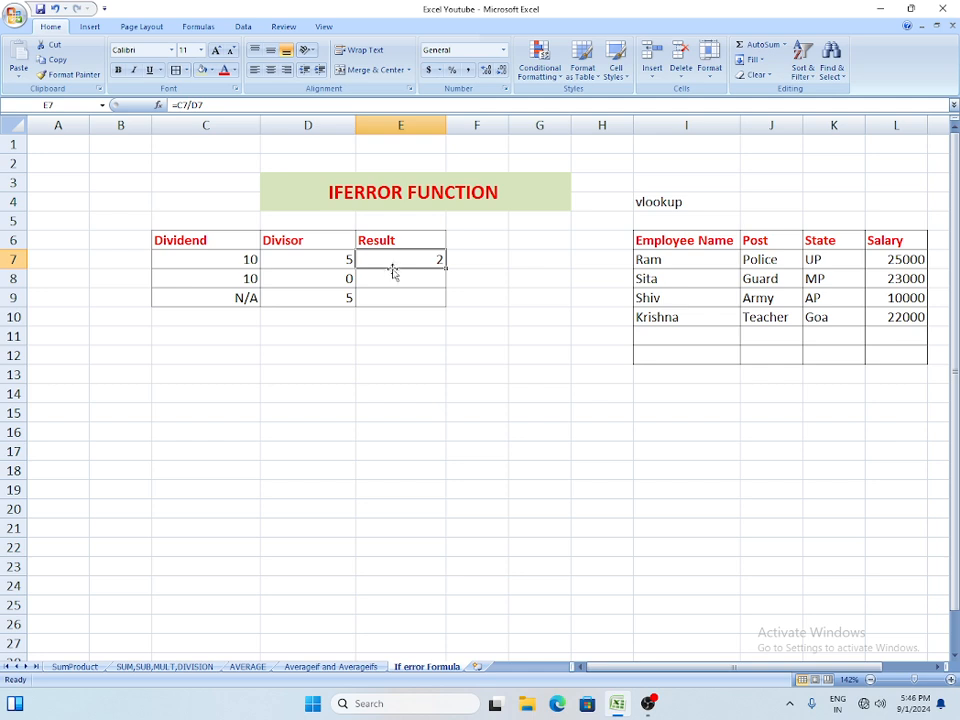
click(391, 282)
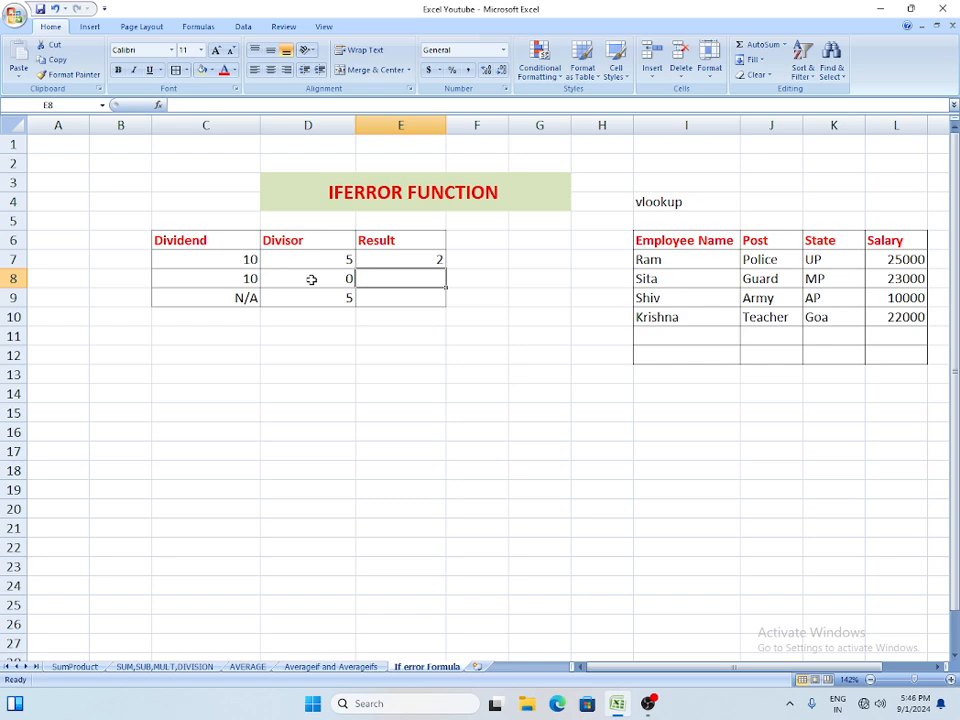
text(=)
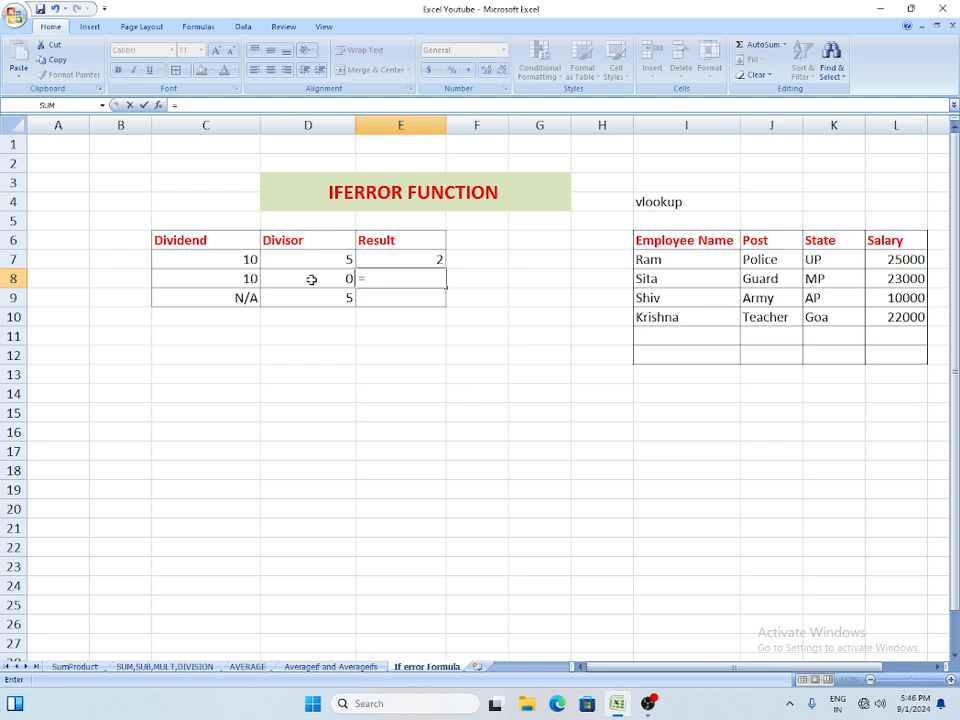
click(249, 278)
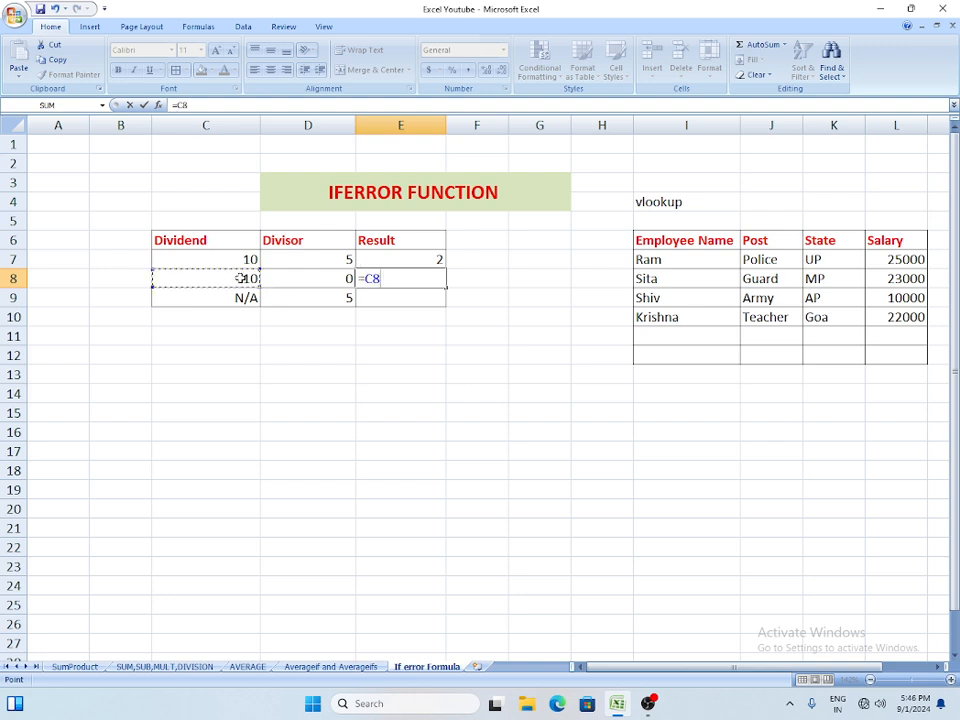
text(/)
click(304, 280)
key(Return)
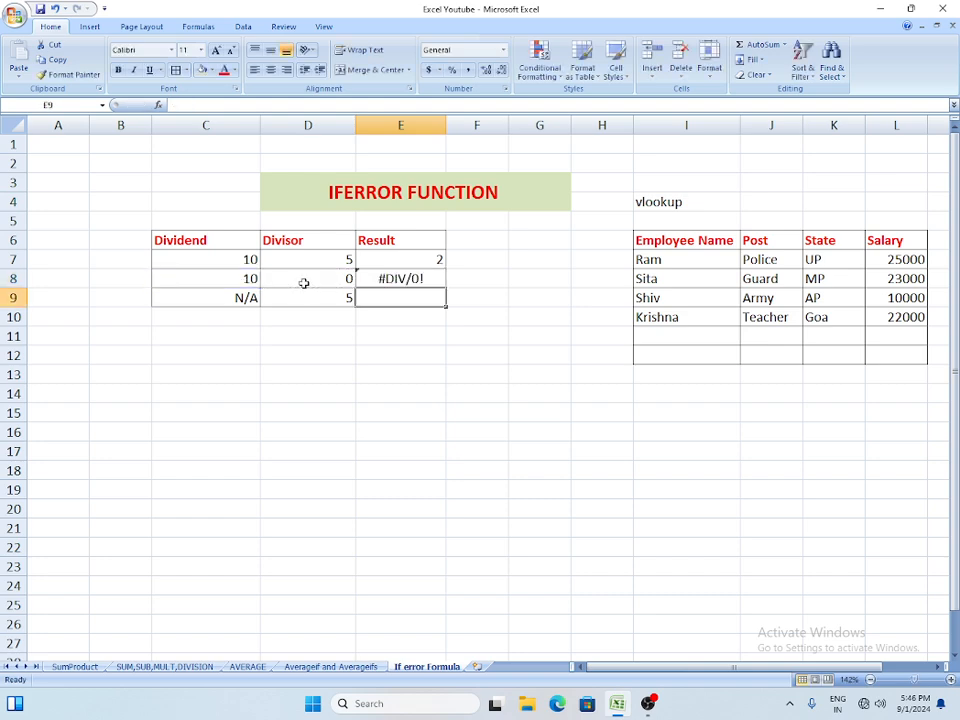
Step: Enter the formula =C9/D9 in the Result cell E9 to divide the third row's dividend by its divisor
click(386, 279)
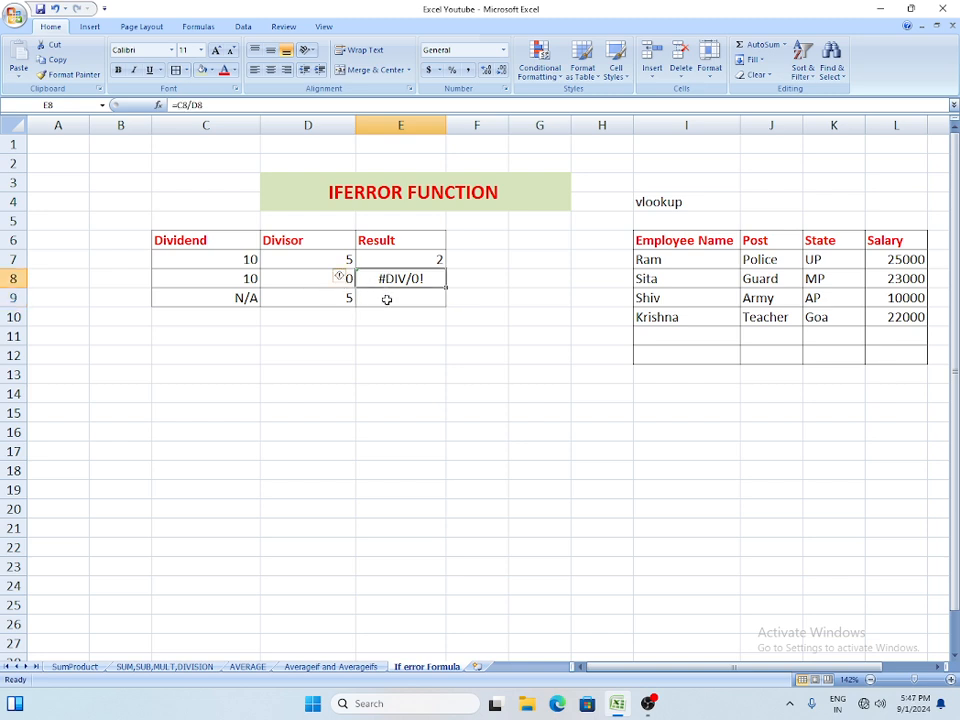
click(386, 299)
text(=)
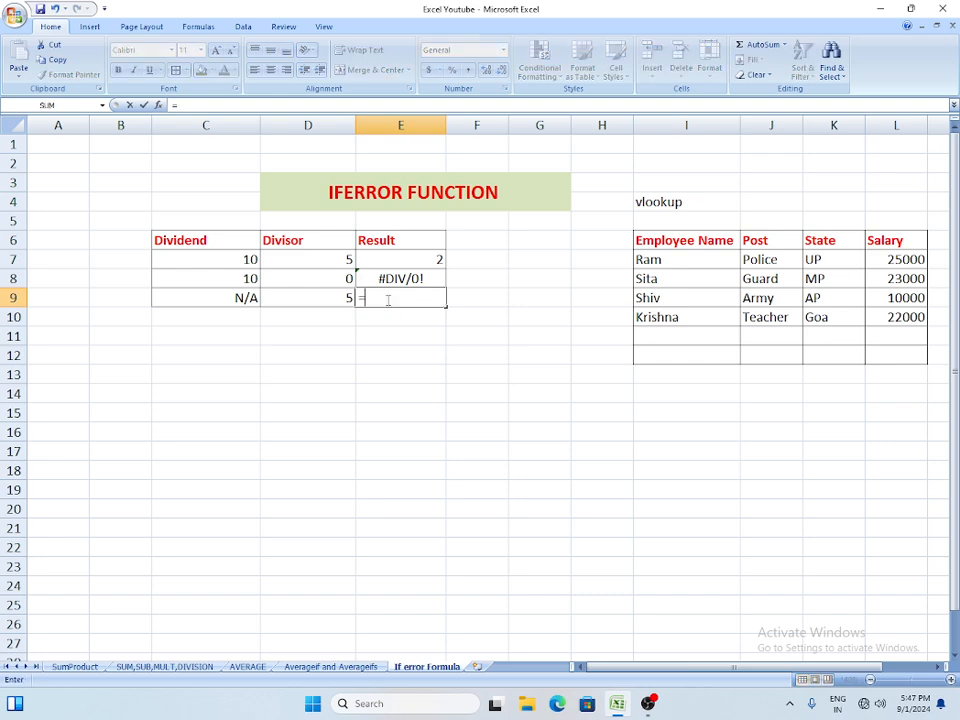
click(243, 298)
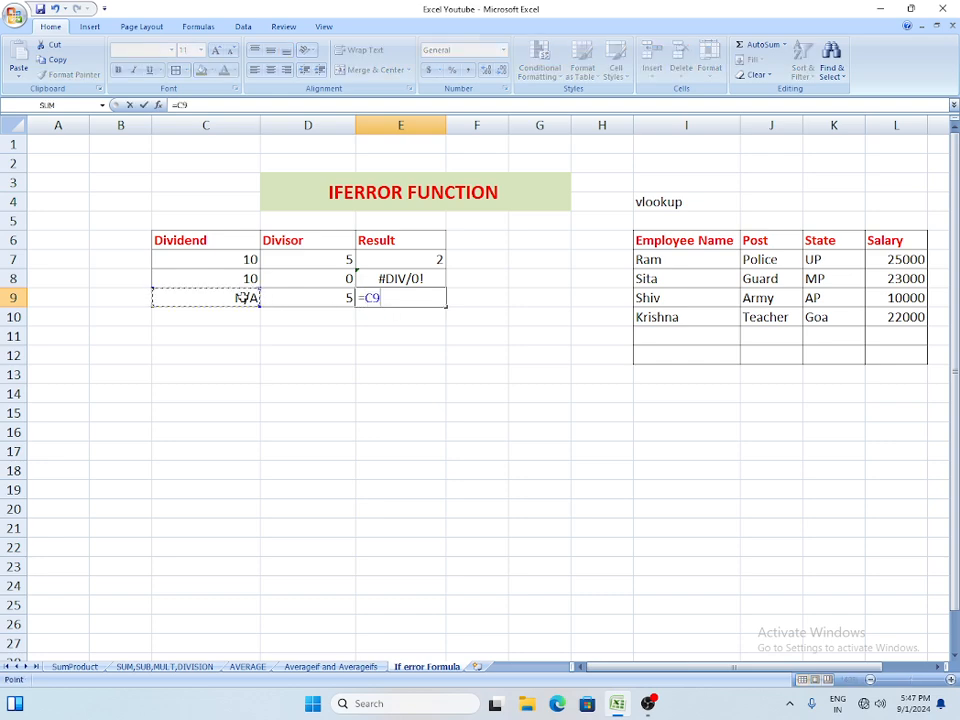
text(/)
click(314, 300)
key(Return)
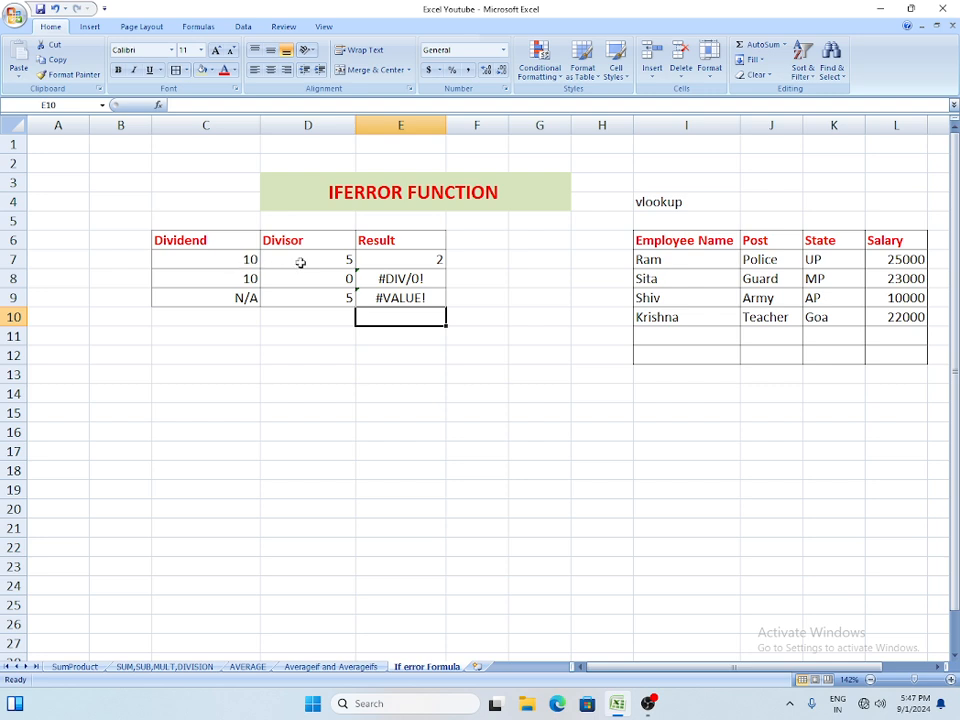
Step: Examine the Result formulas in E7:E9 against the dividends and divisors they use, especially in rows 8 and 9
click(399, 262)
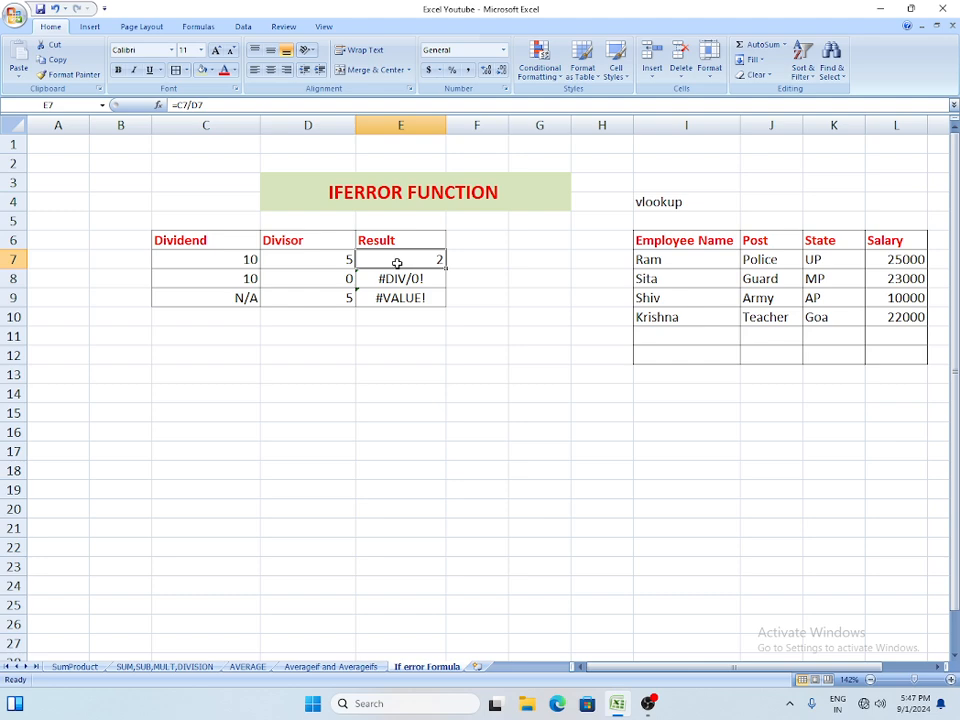
click(304, 278)
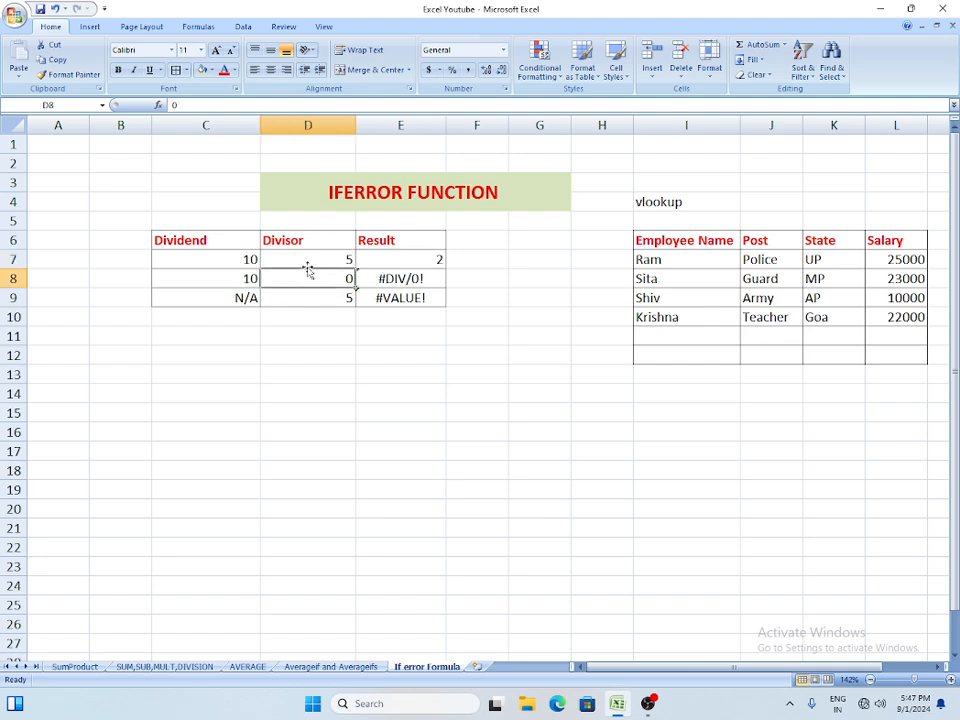
click(395, 283)
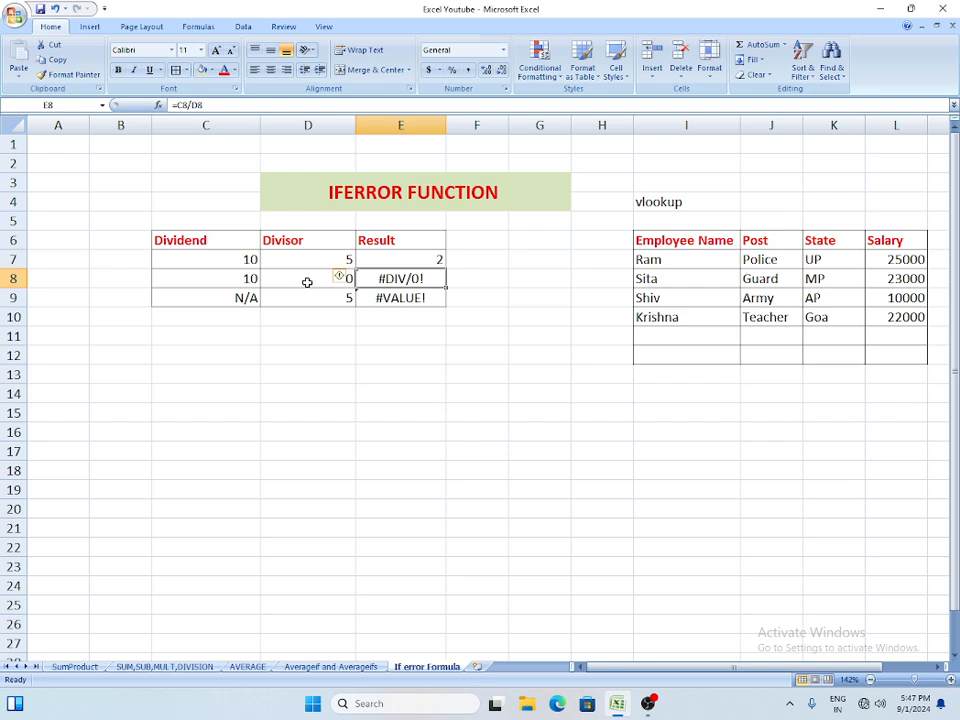
click(393, 298)
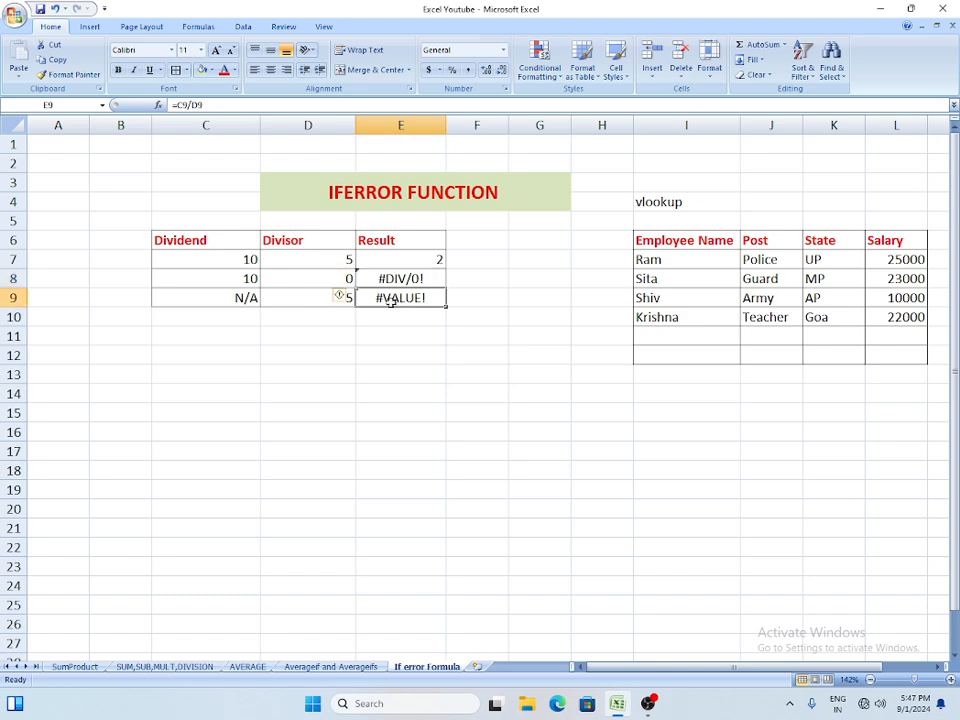
click(225, 302)
click(312, 302)
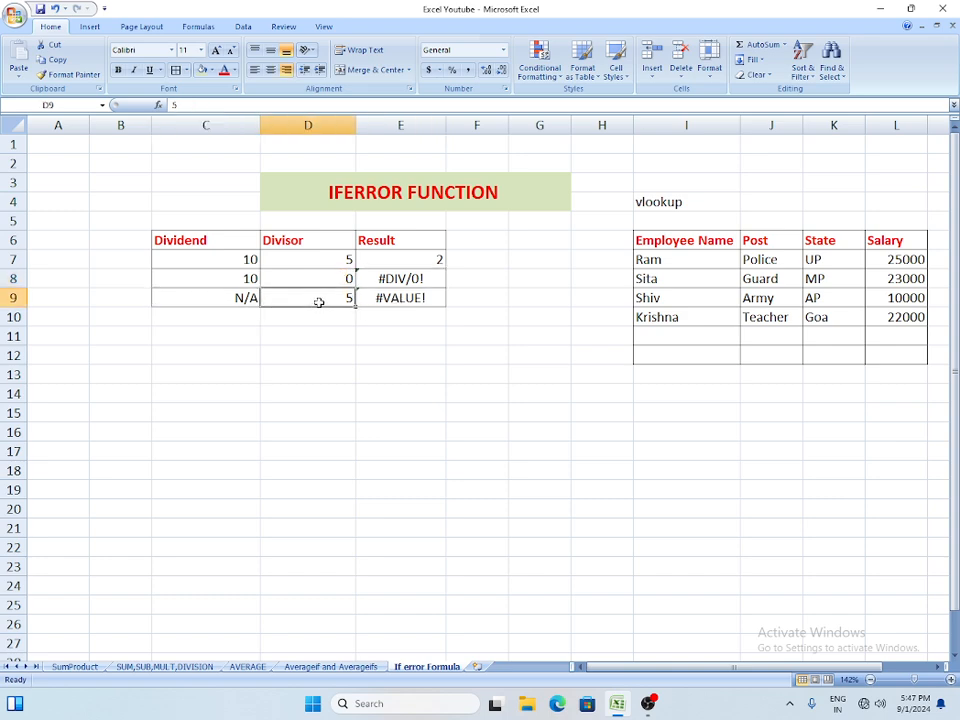
click(388, 298)
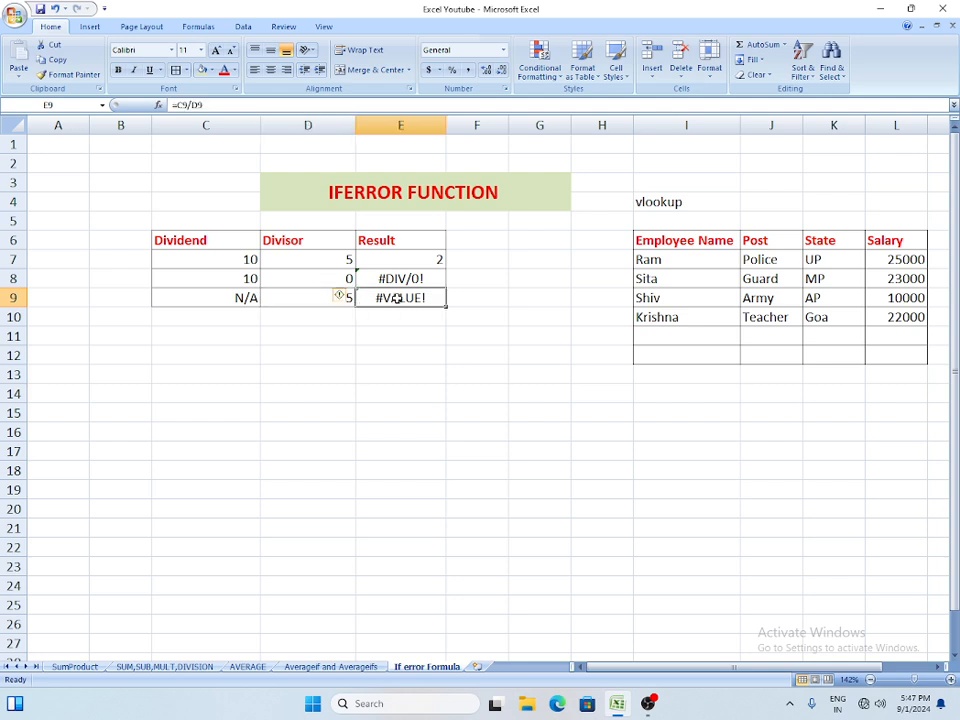
click(229, 300)
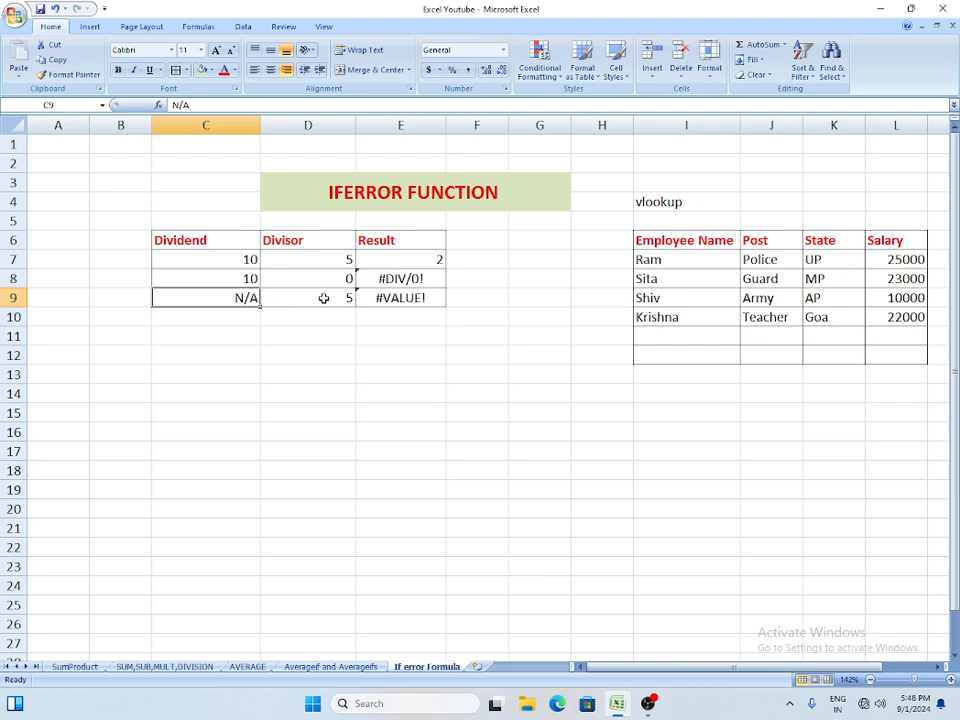
click(385, 300)
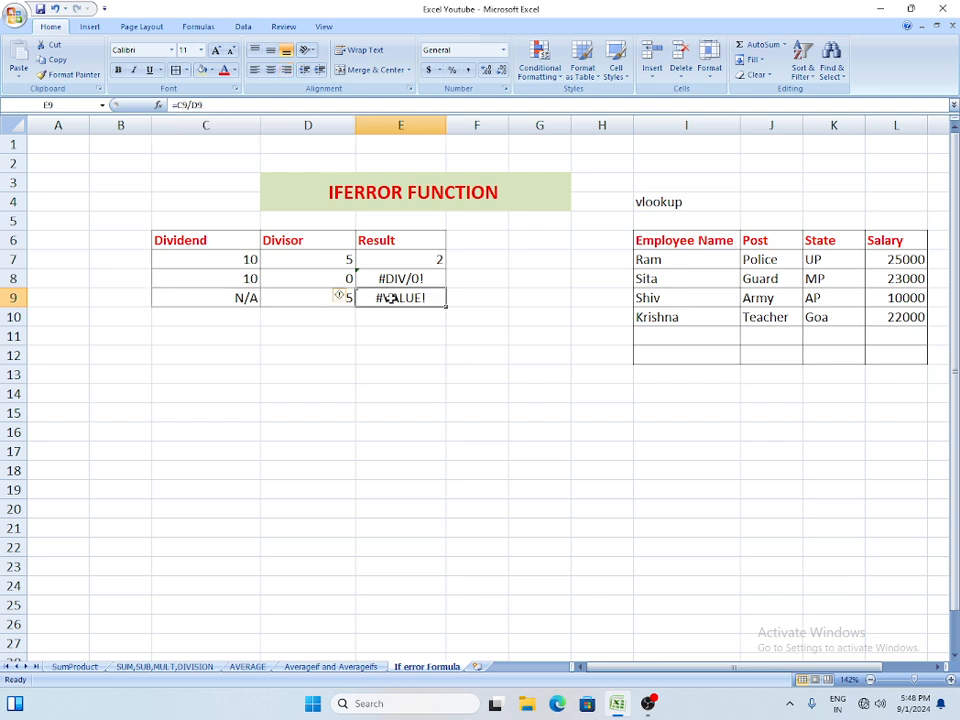
click(236, 300)
click(387, 298)
Step: Clear the plain division formulas from the Result cells E8:E9
click(392, 372)
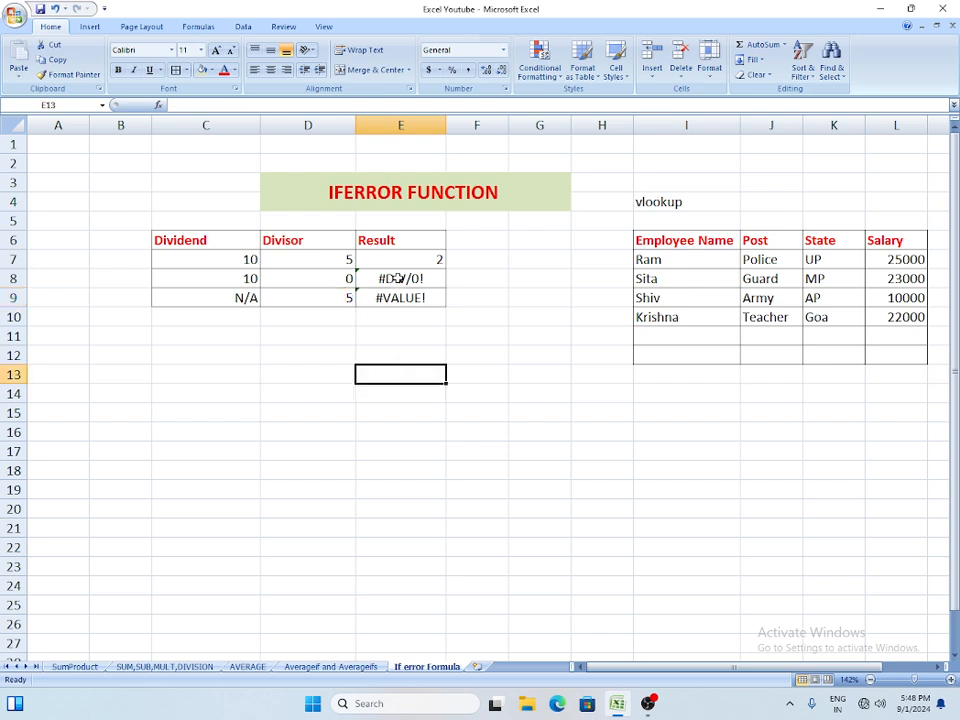
drag(399, 279, 400, 299)
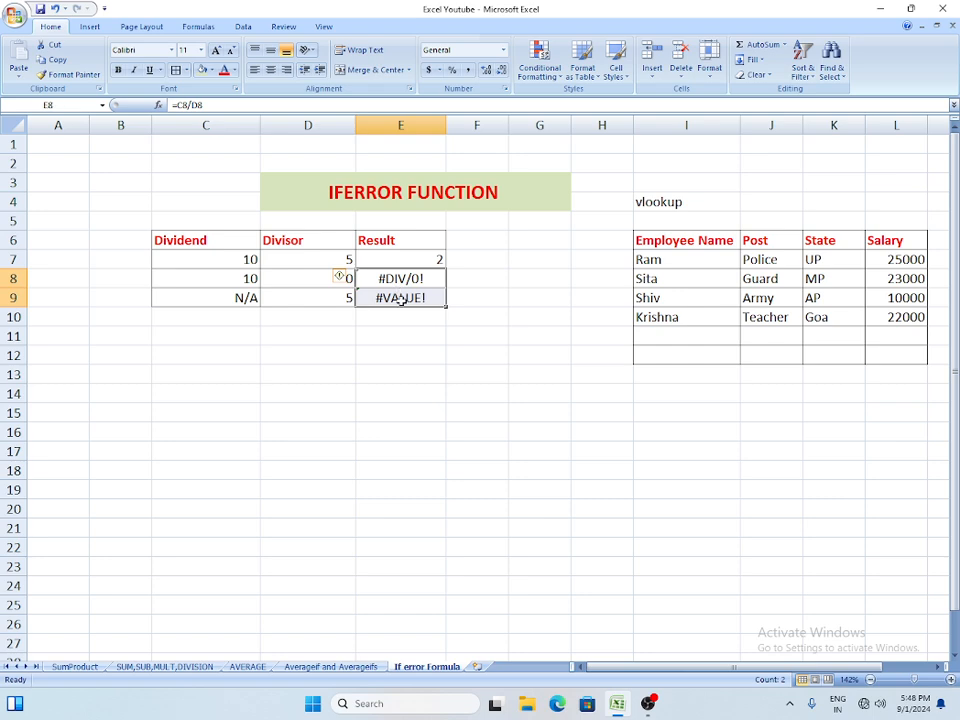
key(Delete)
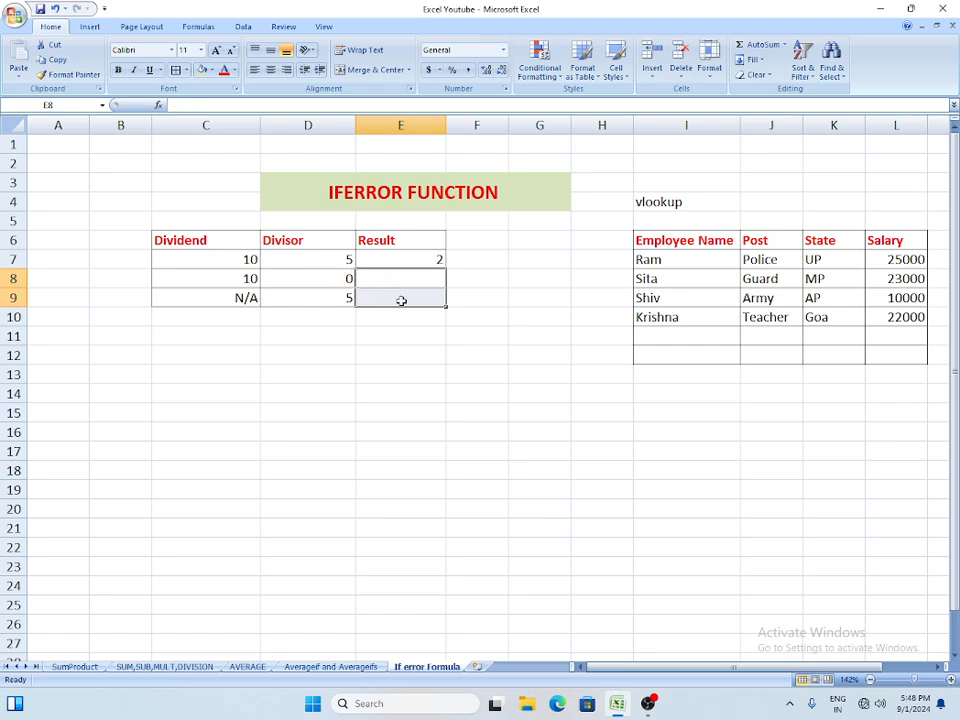
Step: Enter an IFERROR formula in Result cell E8 that divides C8 by D8 and returns the first listed employee's name on an error
click(420, 277)
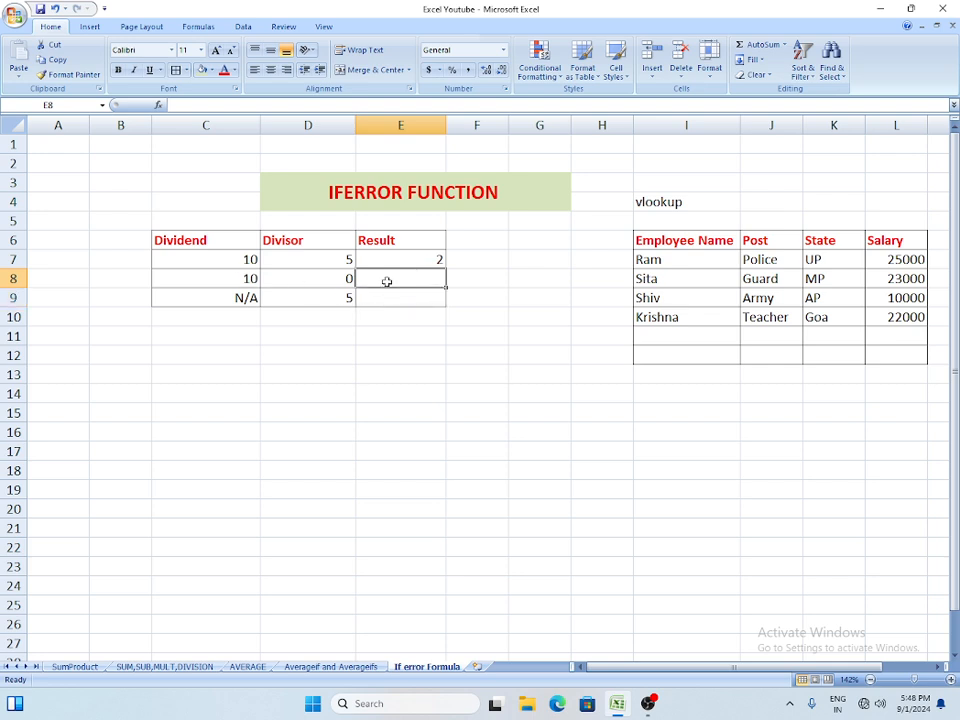
text(=)
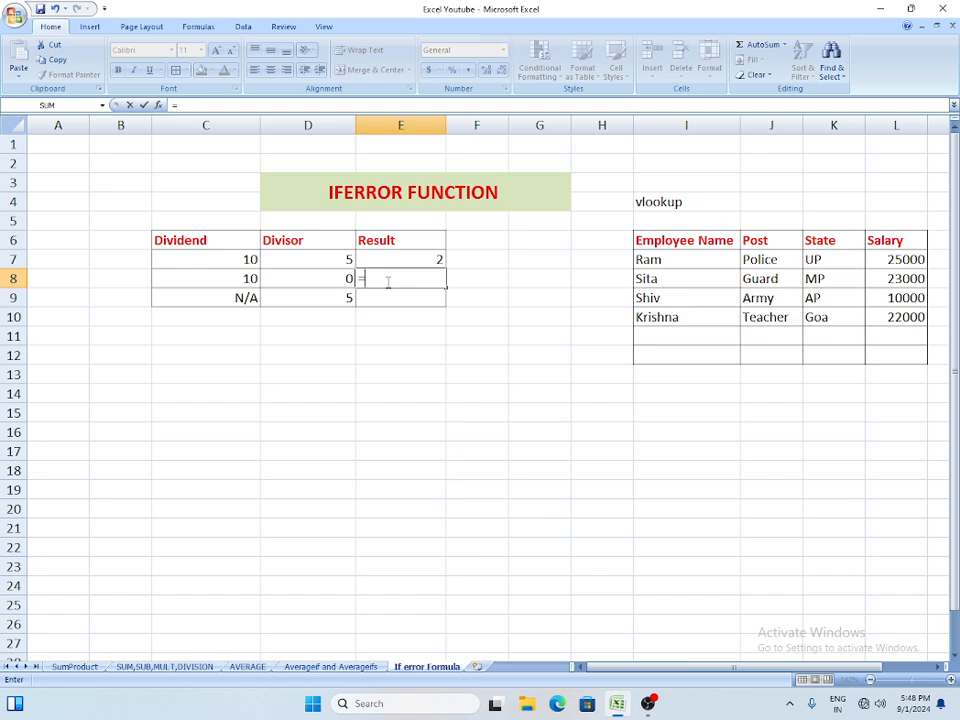
text(ife)
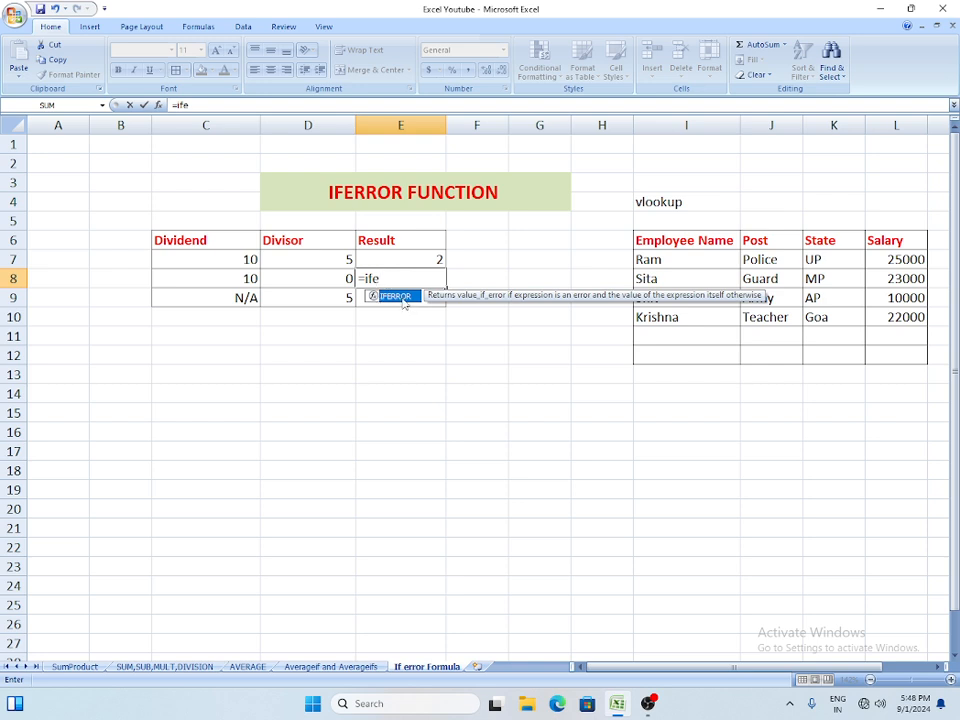
double_click(400, 296)
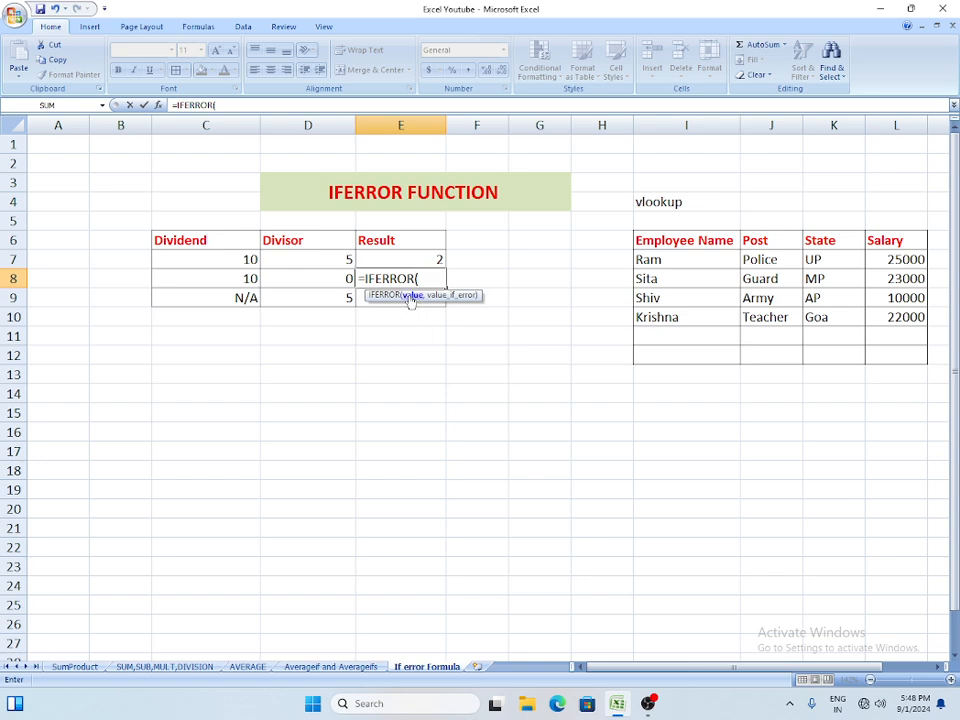
click(238, 279)
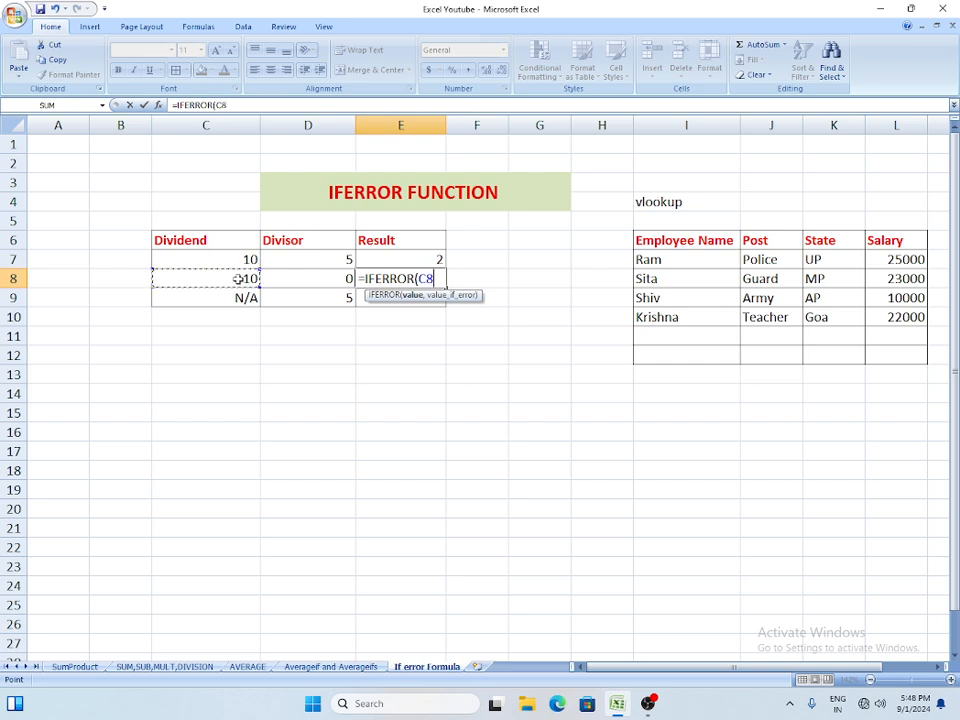
text(/)
click(296, 279)
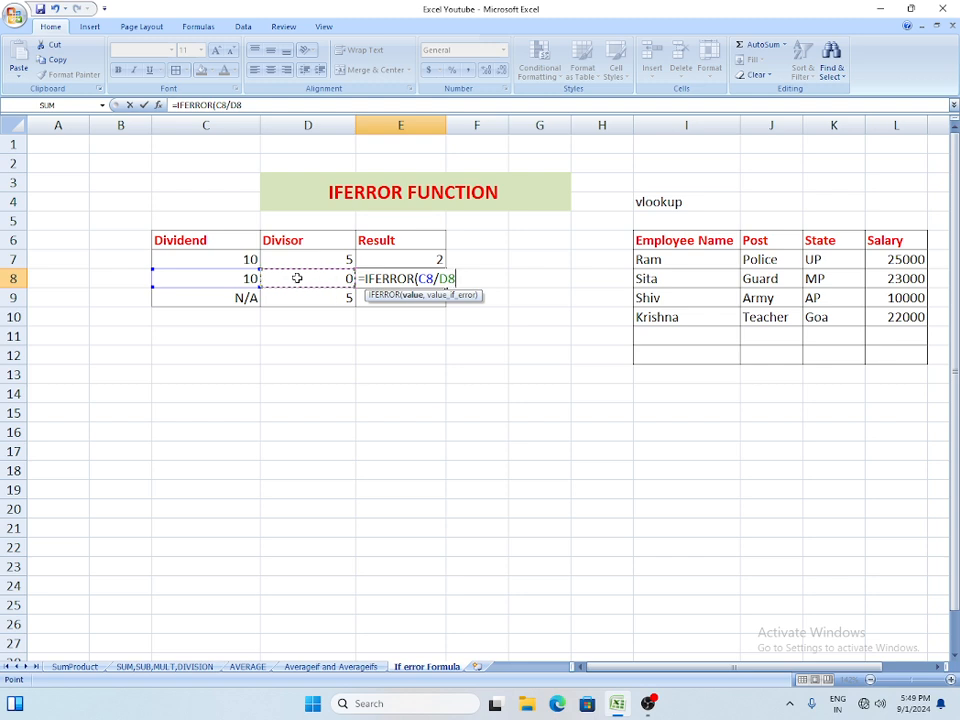
text())
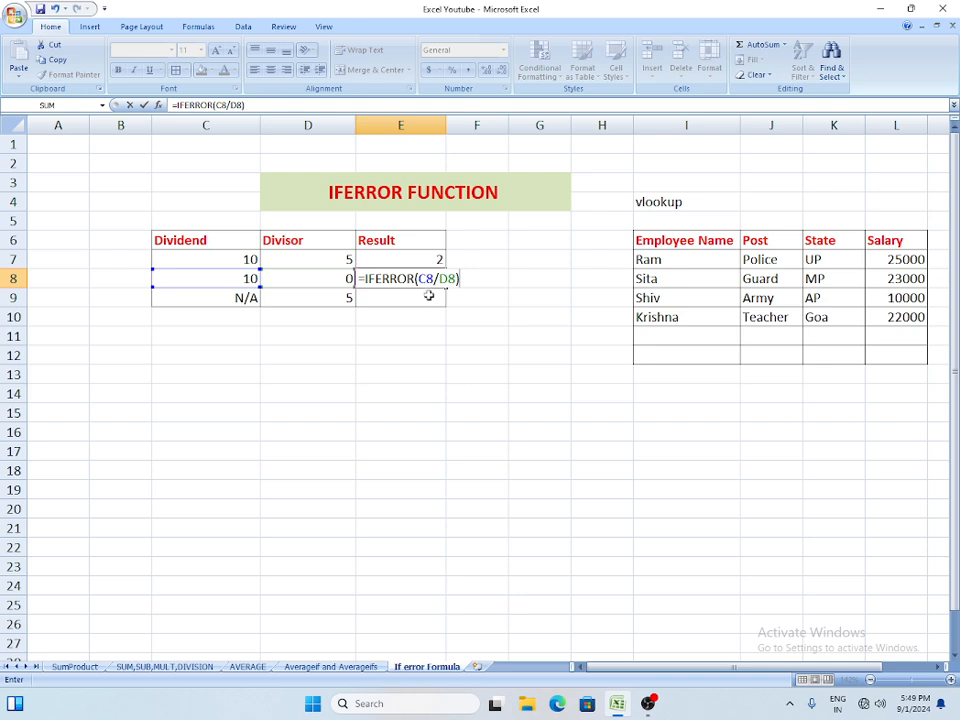
text(,"Ram")
click(459, 280)
key(BackSpace)
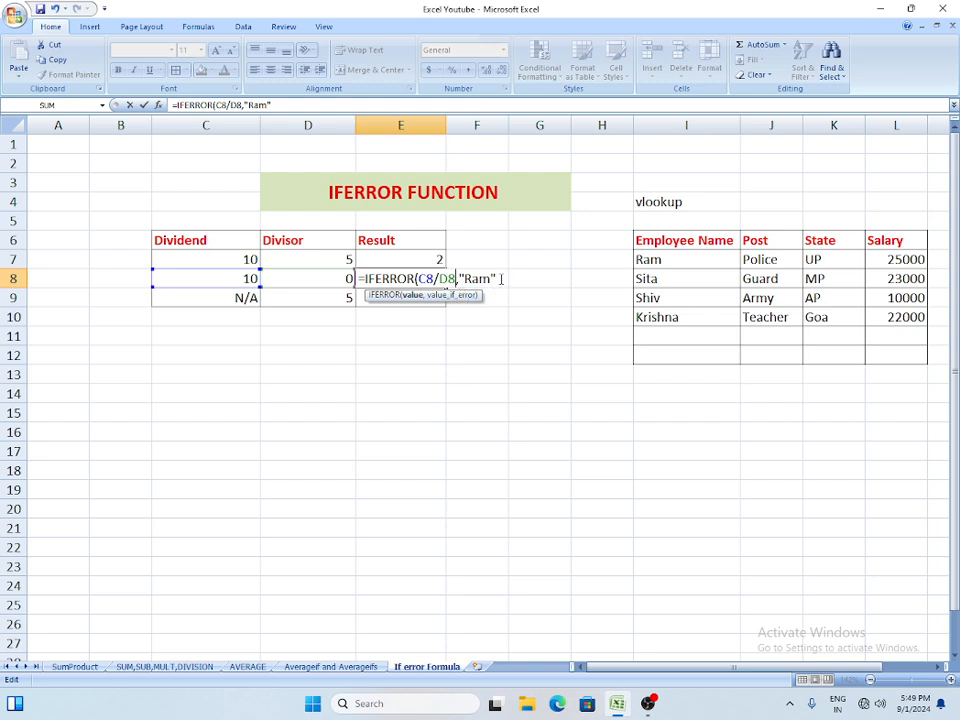
text(,"Ram"))
key(Return)
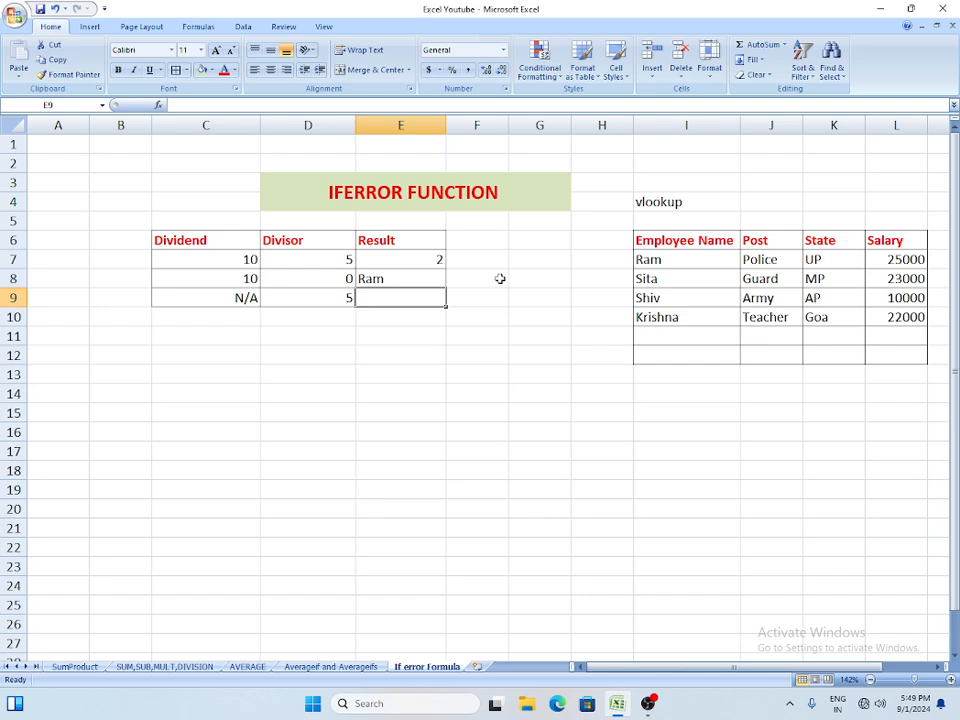
Step: Change the fallback text of the IFERROR formula in E8 to "error", making it =IFERROR(C8/D8,"error")
click(426, 278)
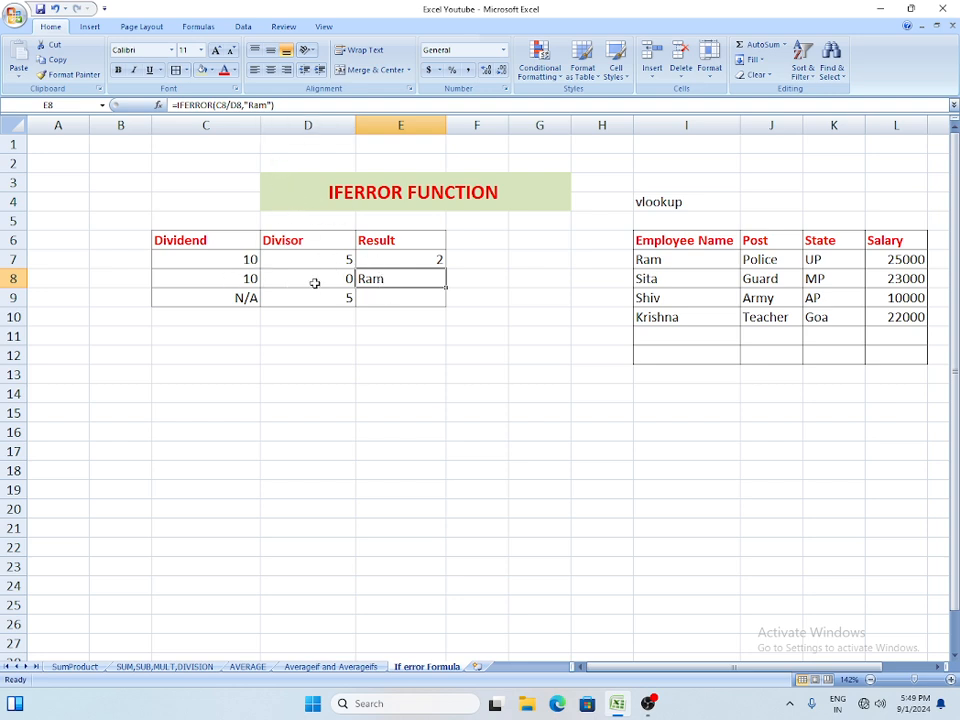
click(272, 105)
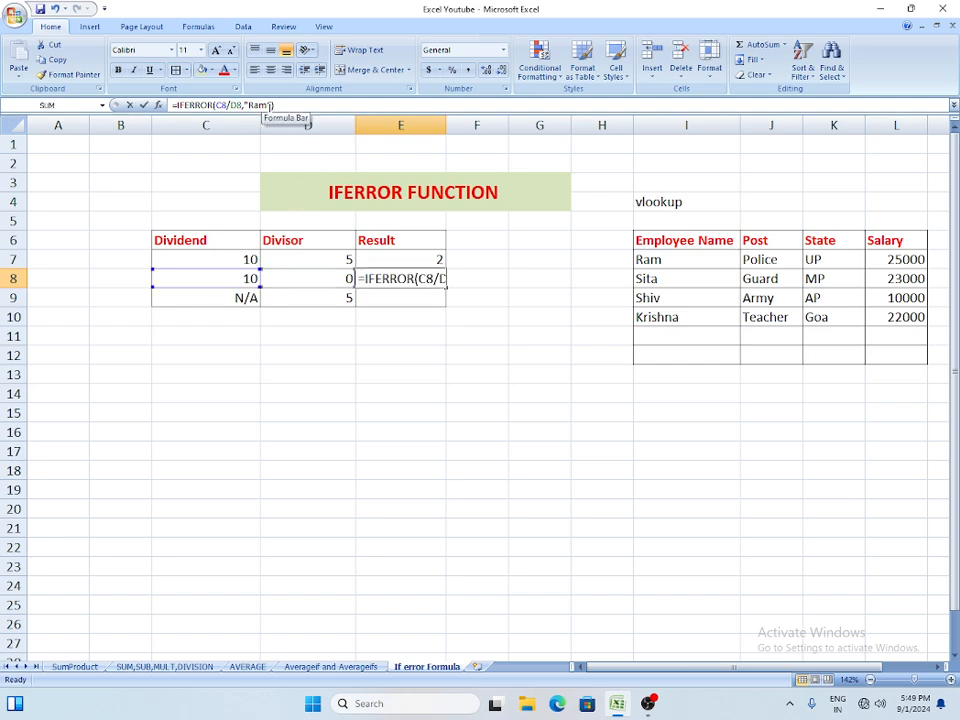
click(272, 105)
key(BackSpace)
key(BackSpace)
key(BackSpace)
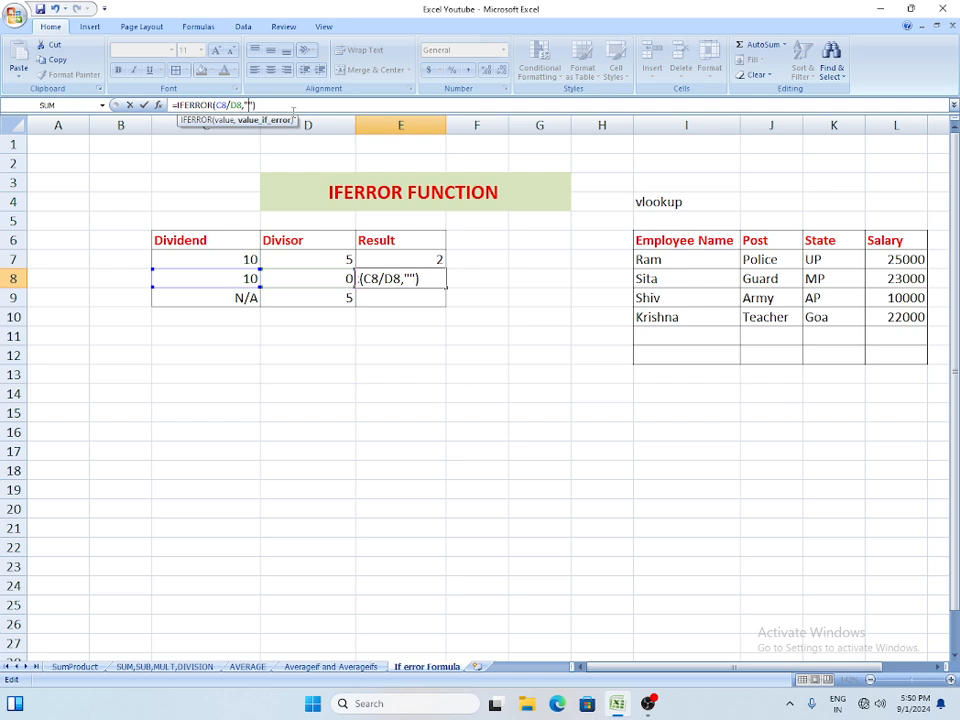
text(error)
key(Return)
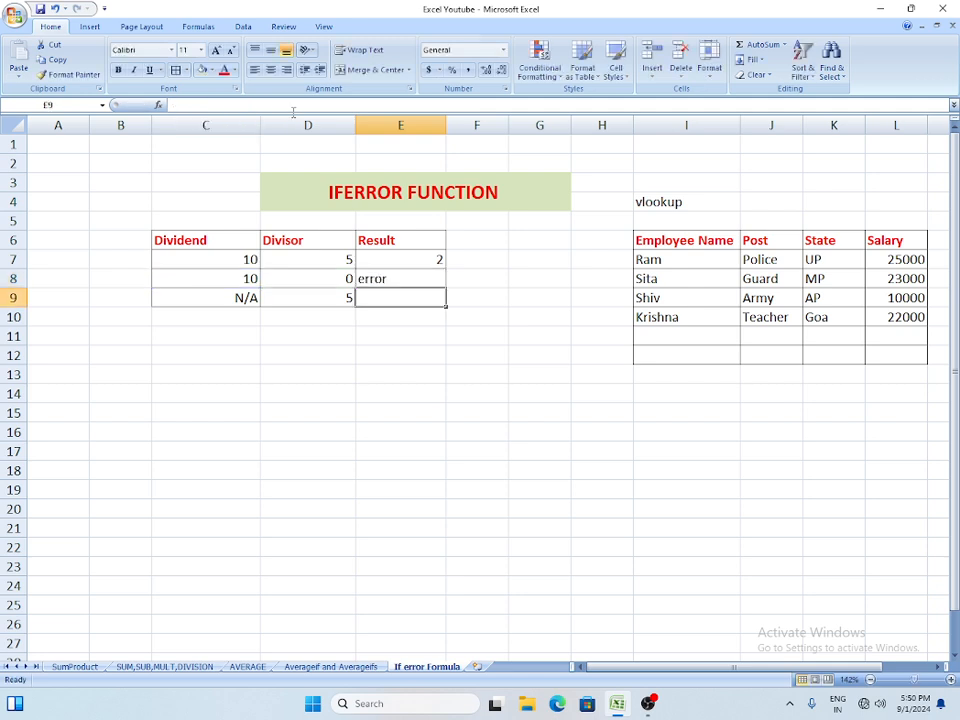
click(420, 277)
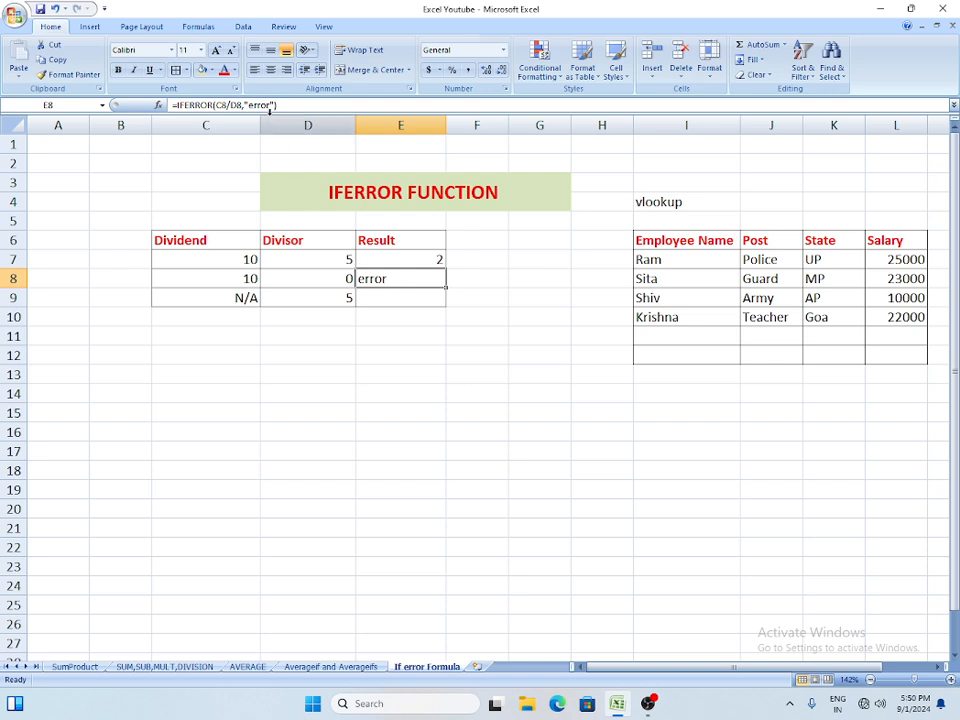
Step: Enter the formula =IFERROR(C9/D9,"Error") in Result cell E9 for the third row's division
click(373, 300)
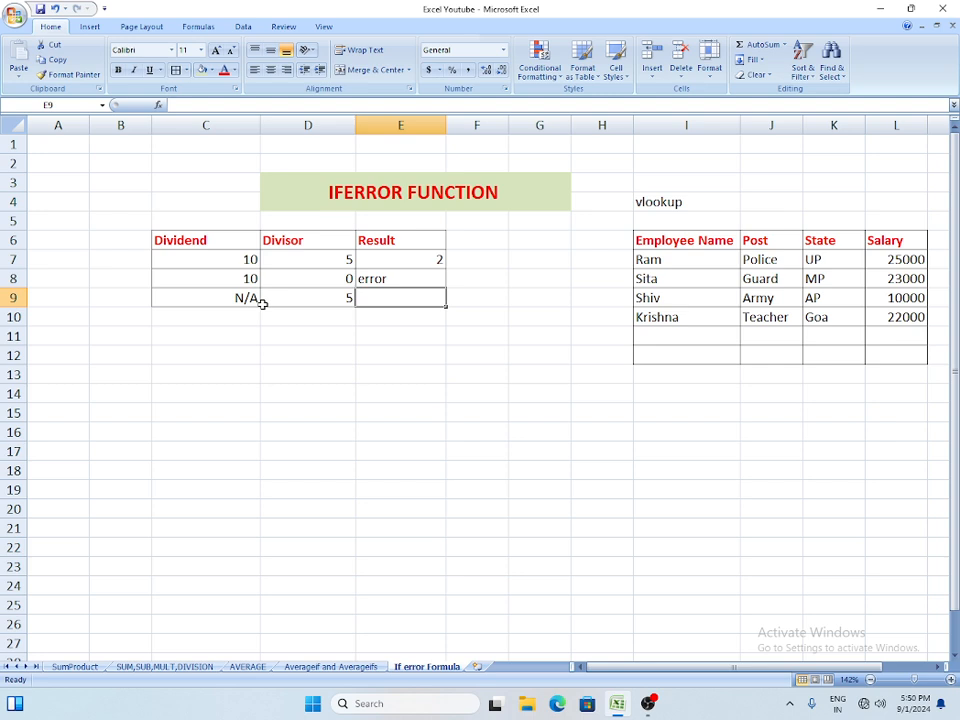
text(=)
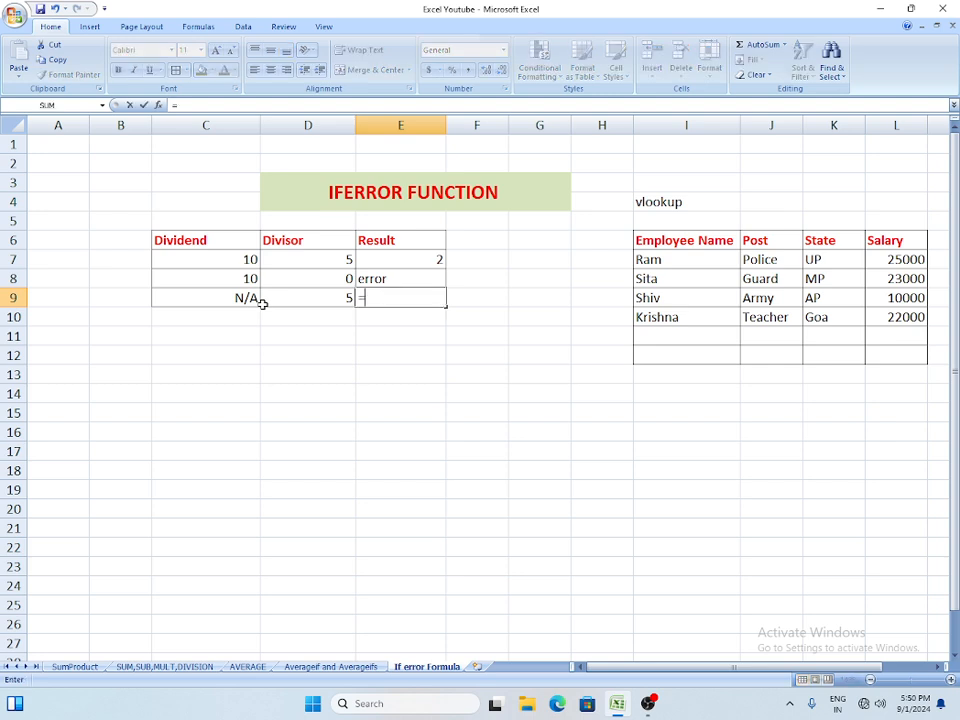
text(if()
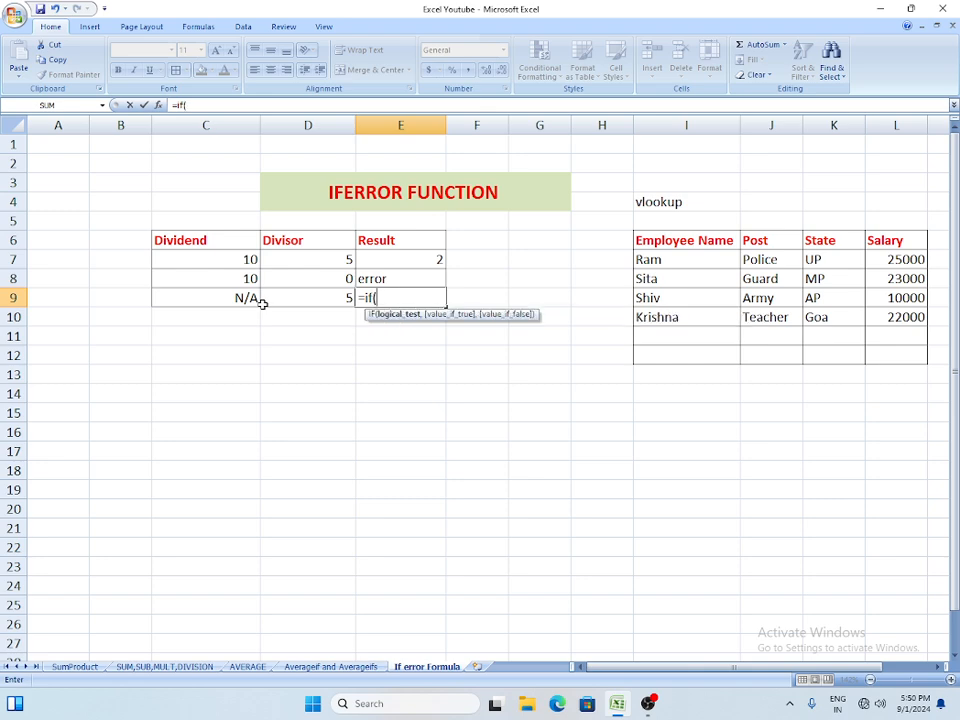
key(BackSpace)
text(e)
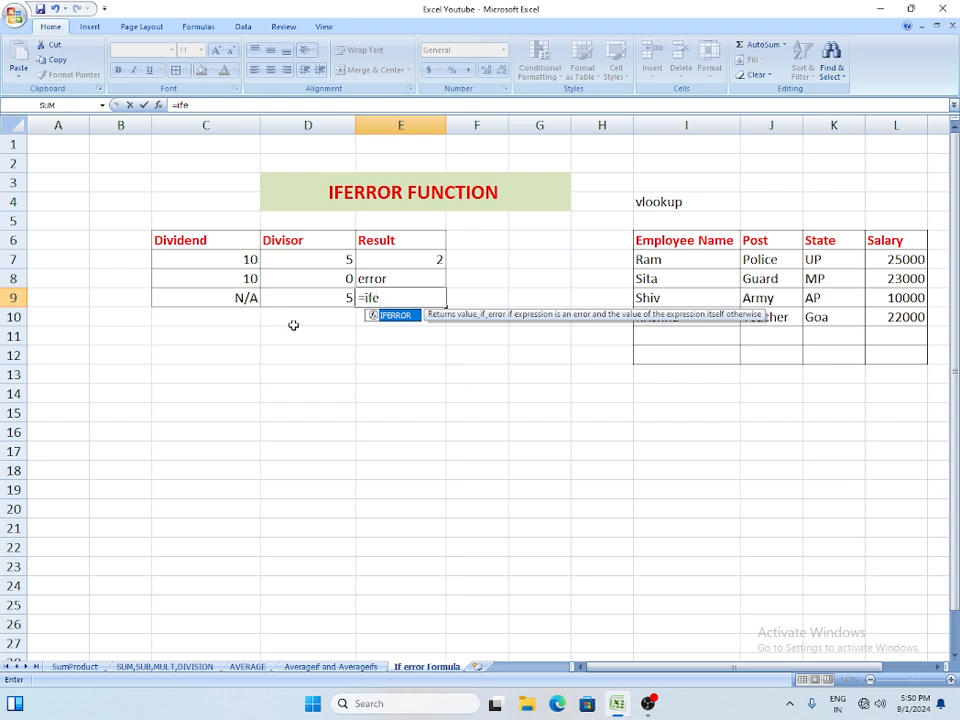
double_click(393, 316)
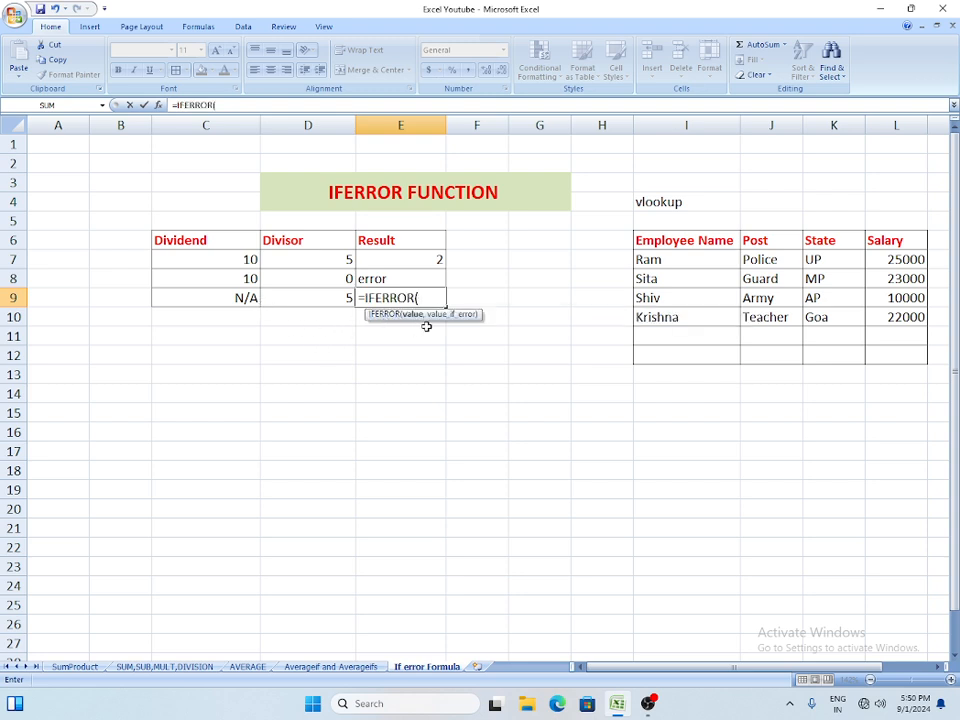
click(237, 298)
text(/)
click(326, 298)
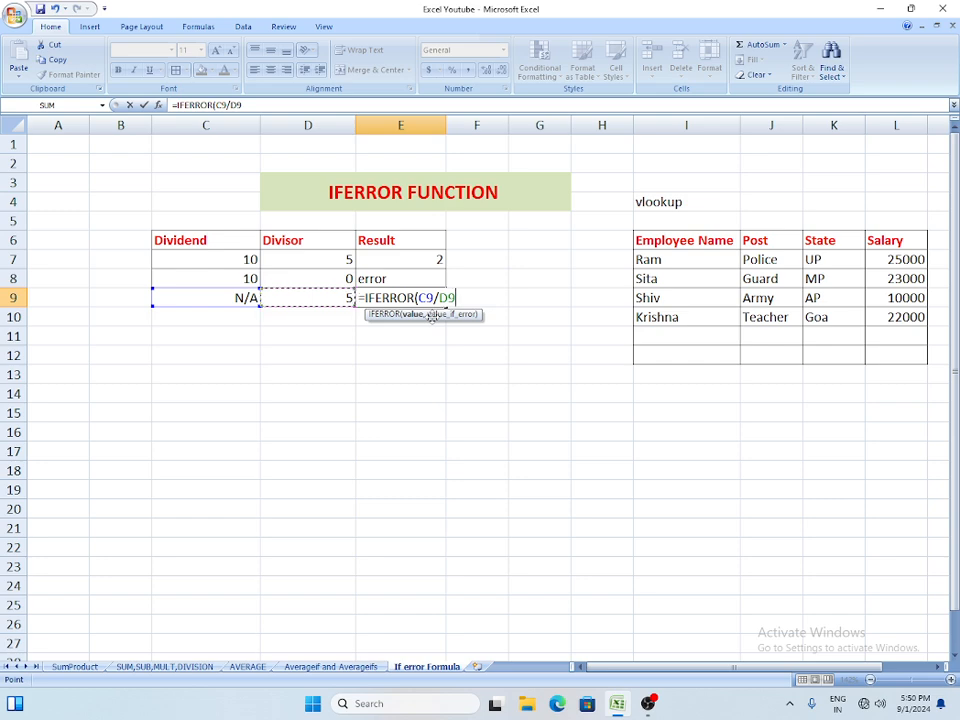
text(,")
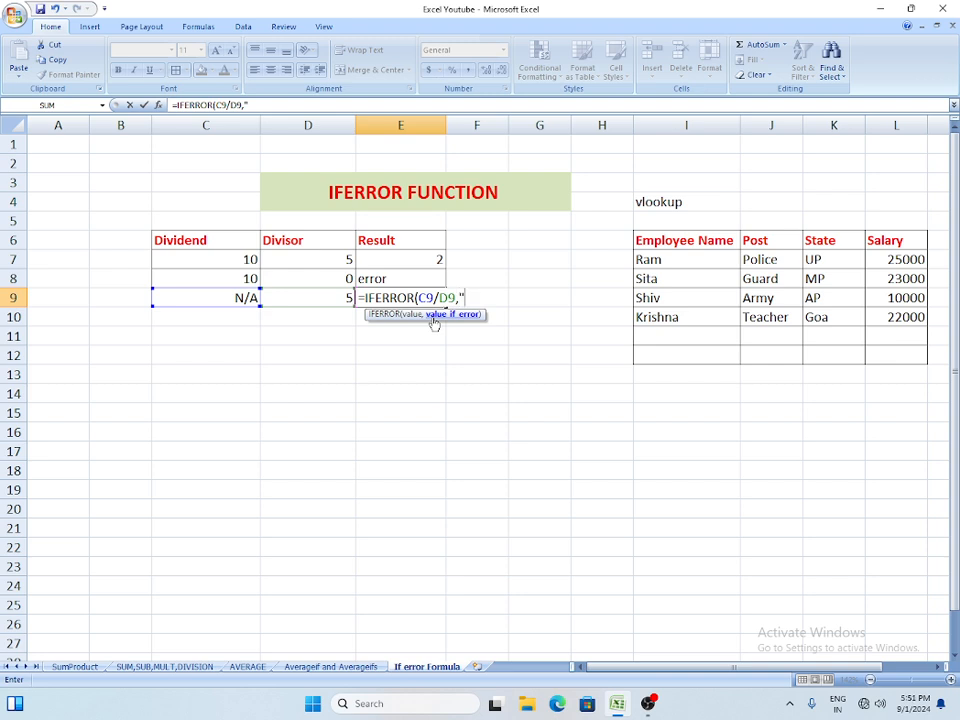
text(Error"))
key(Return)
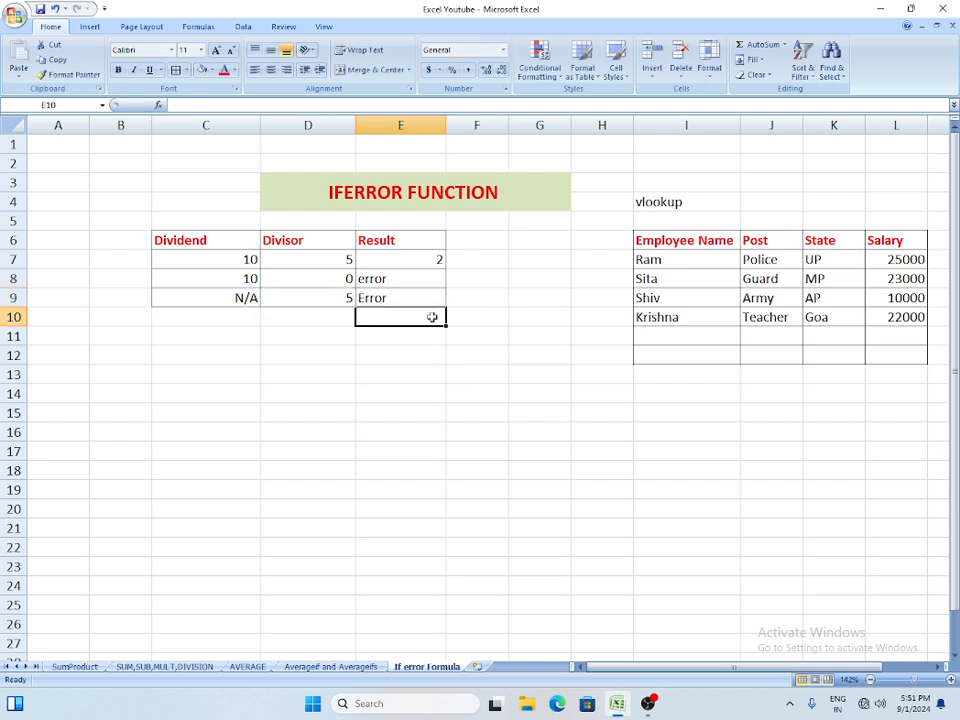
Step: Review the Result formulas in E7:E9 and the vlookup label above the employee table
click(416, 298)
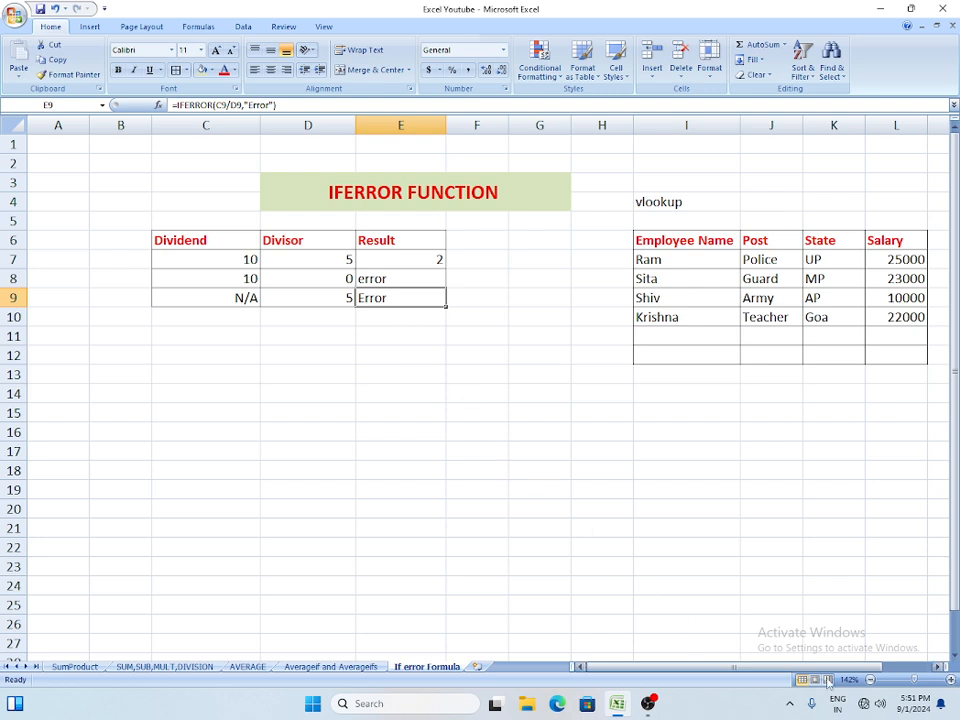
click(378, 262)
click(380, 279)
click(381, 298)
scroll(700, 504, right, 4)
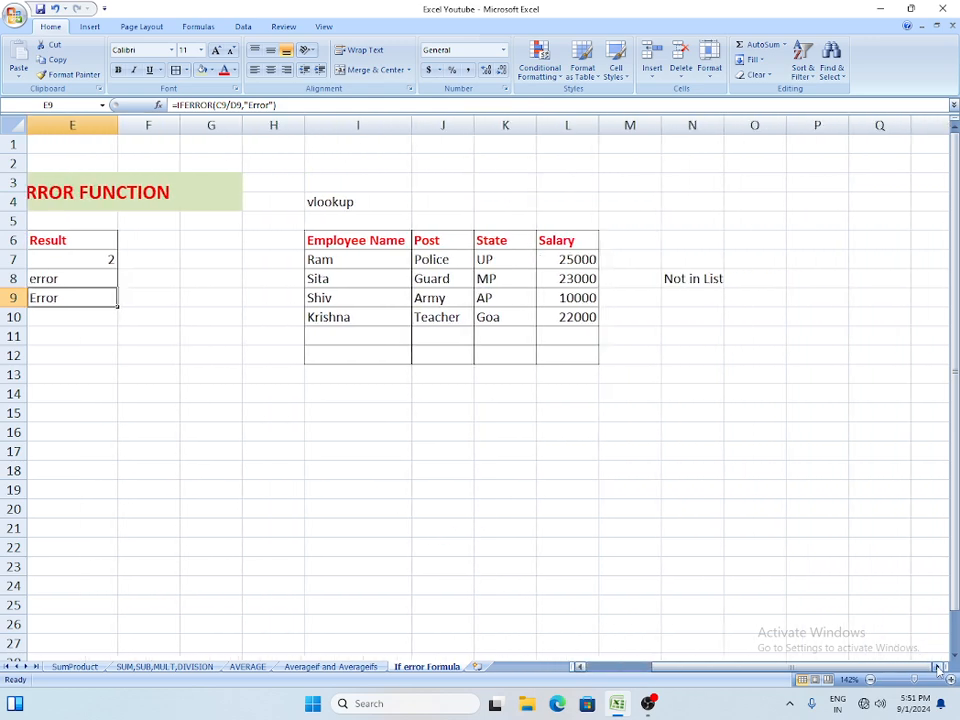
click(571, 451)
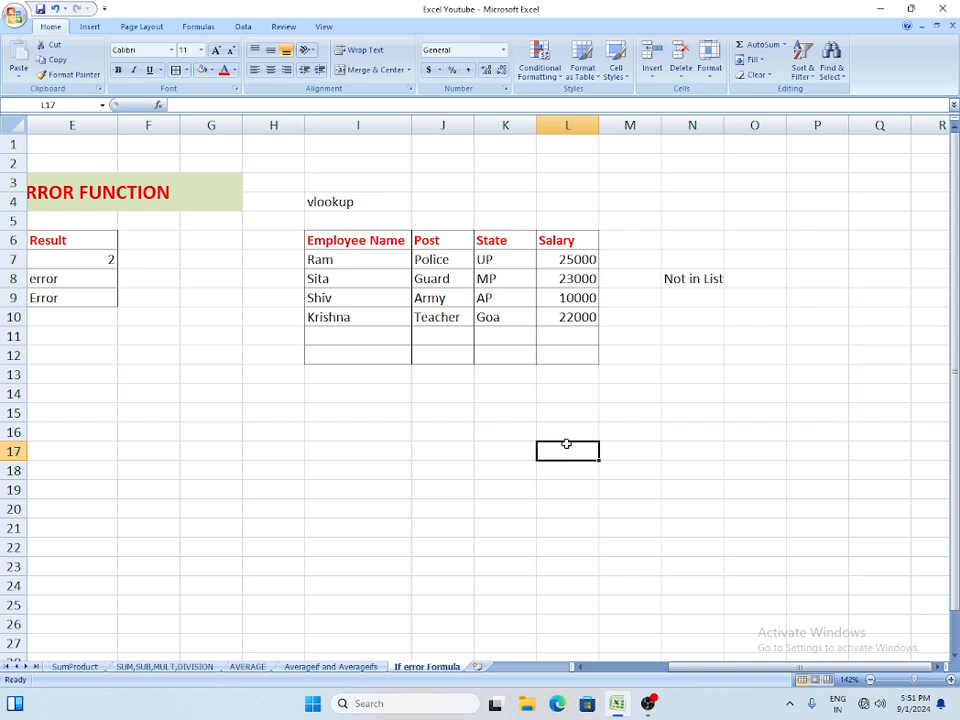
click(343, 203)
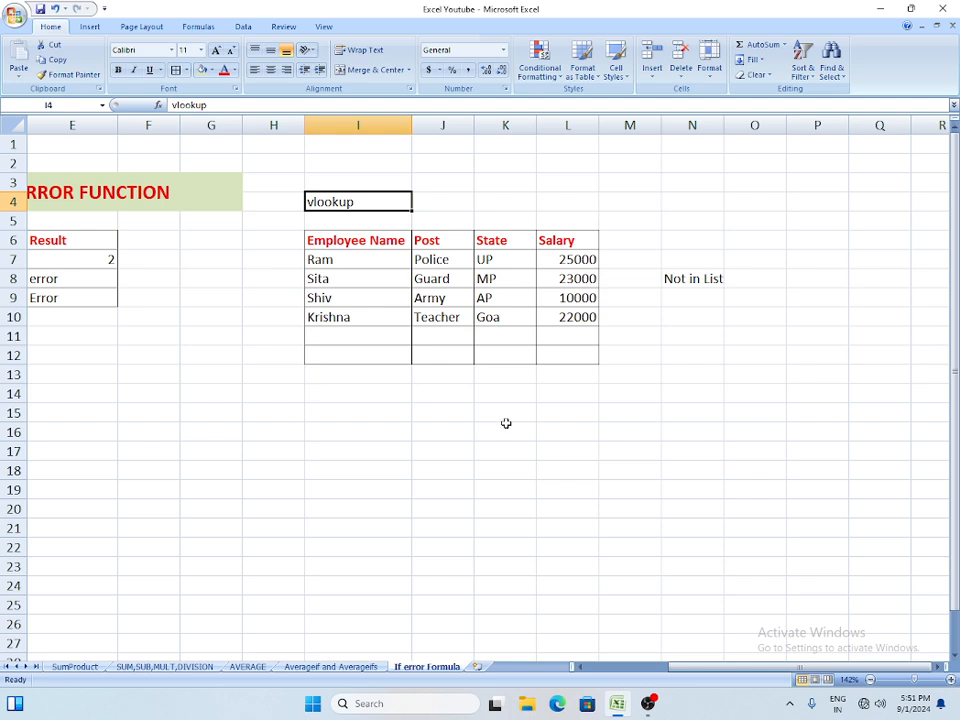
Step: Enter the formula =VLOOKUP(I10,I6:L10,4,0) in cell K15 to look up the last listed employee's salary by exact match
click(505, 413)
text(=)
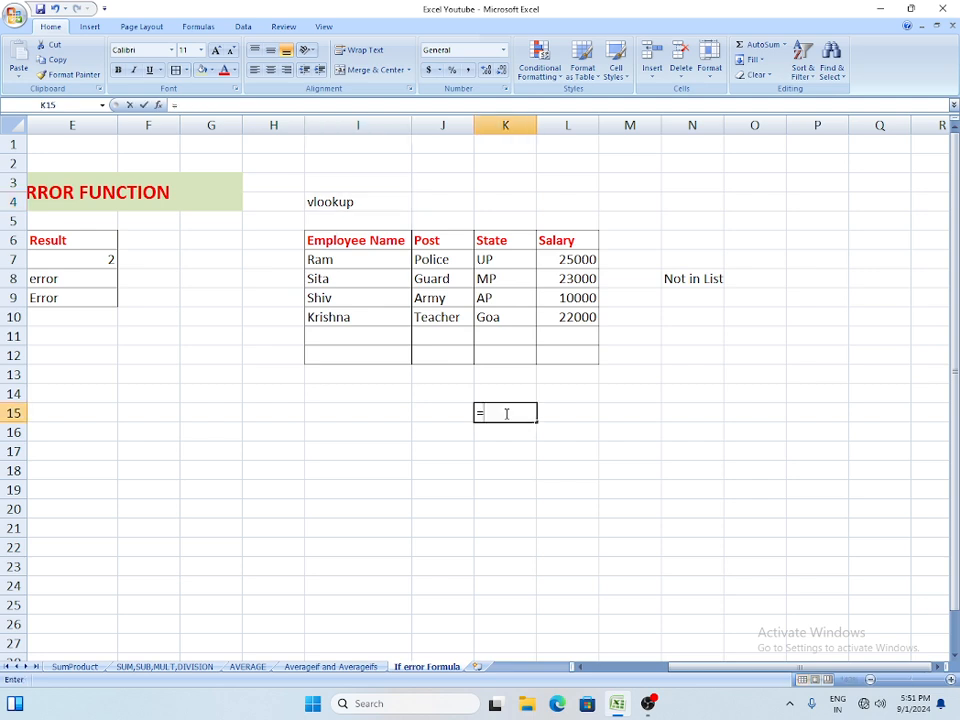
text(vl)
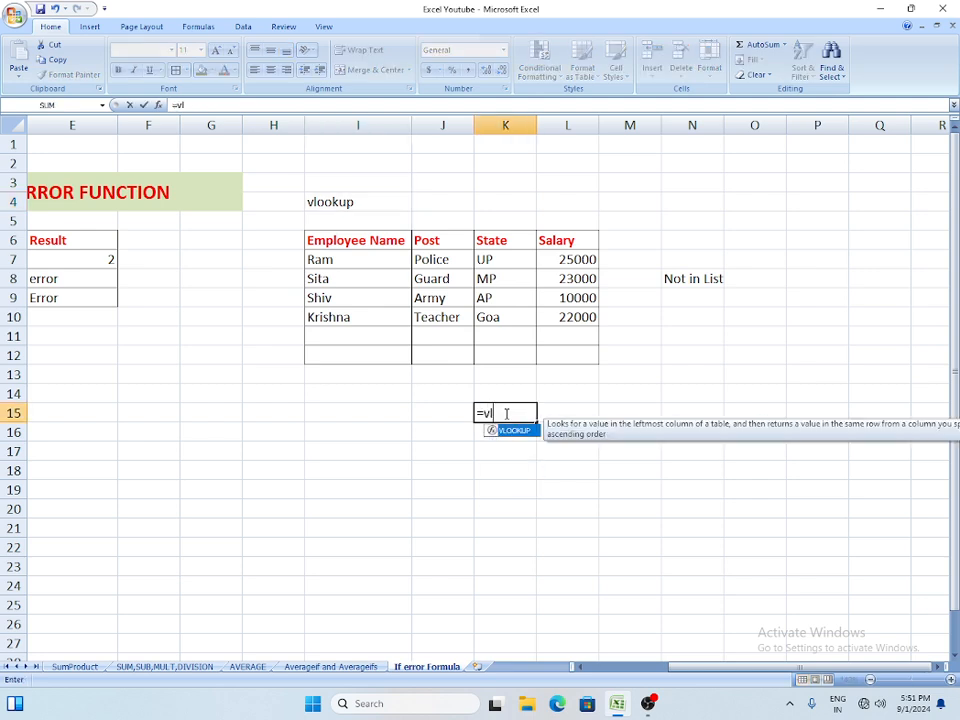
key(Tab)
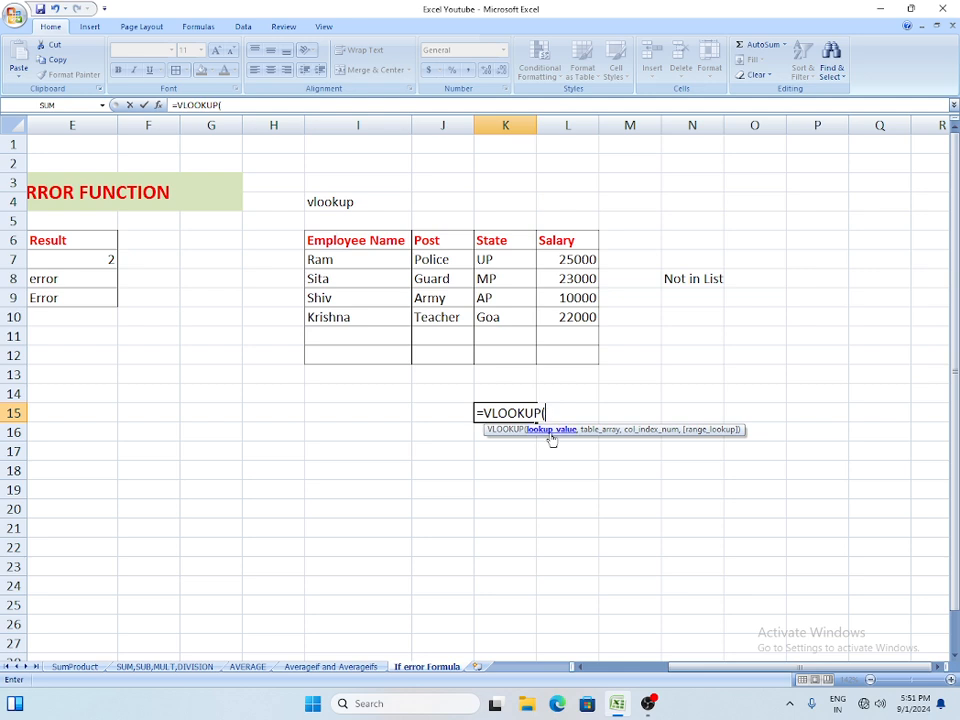
click(342, 317)
text(,)
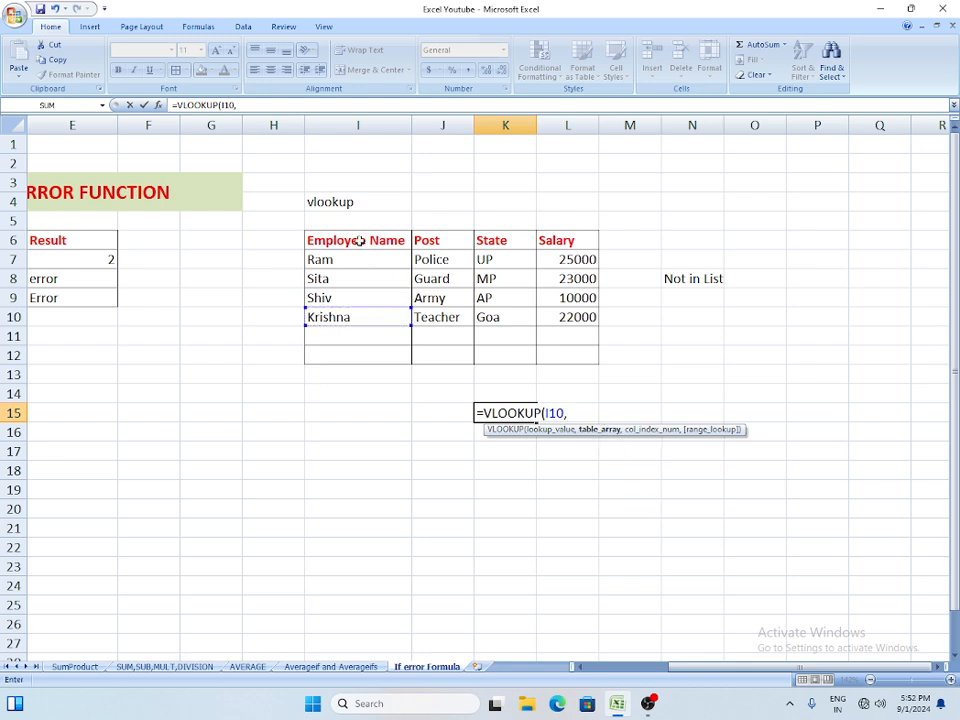
drag(356, 242, 514, 314)
drag(559, 324, 560, 325)
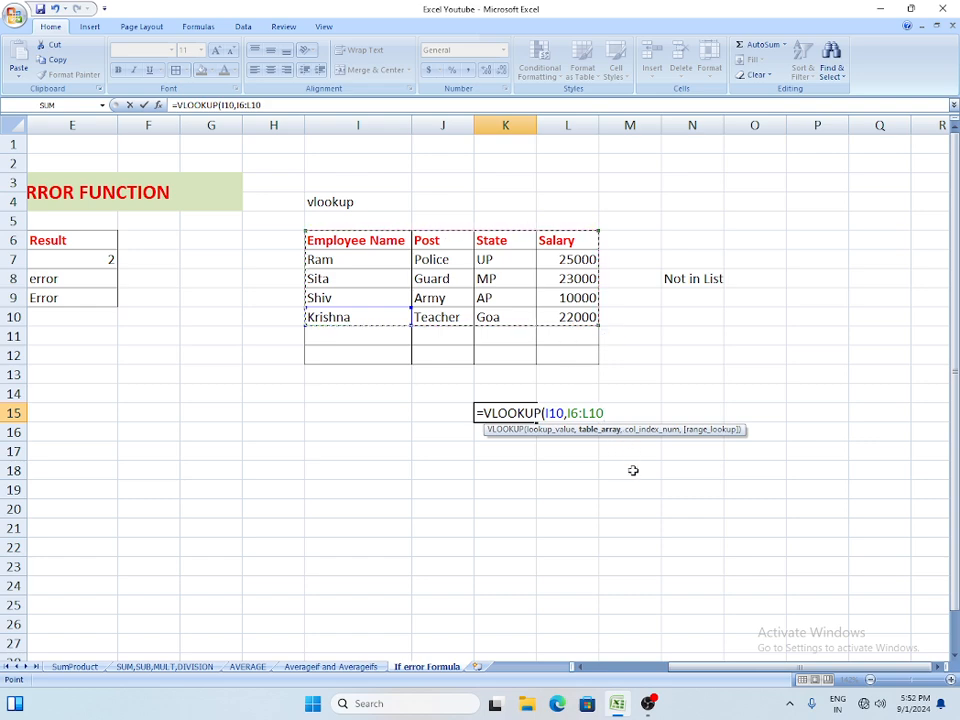
text(,)
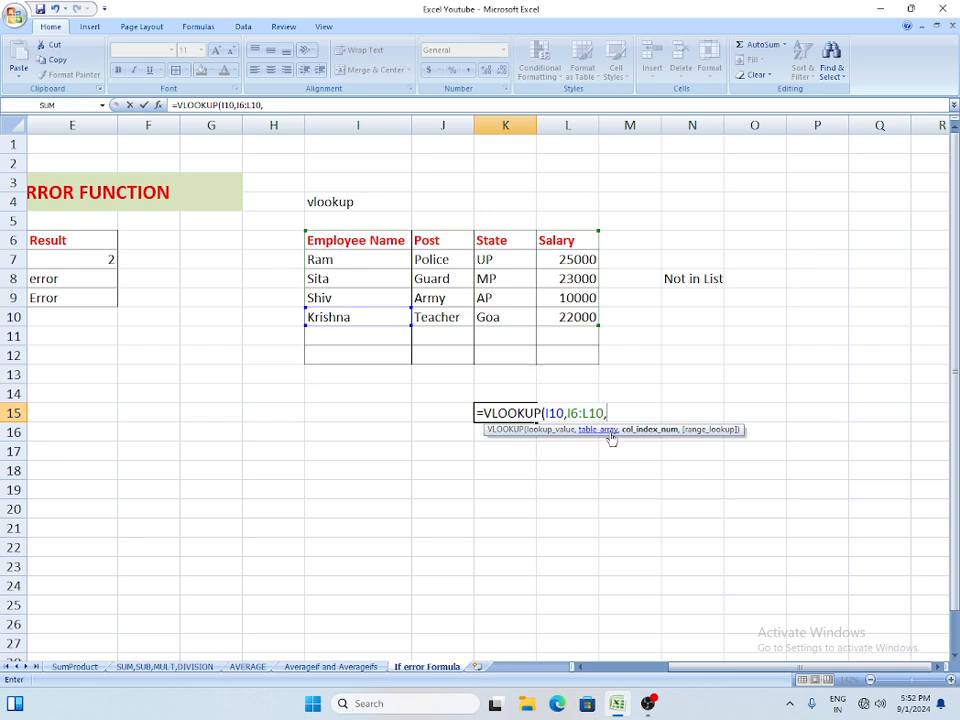
text(4,0)
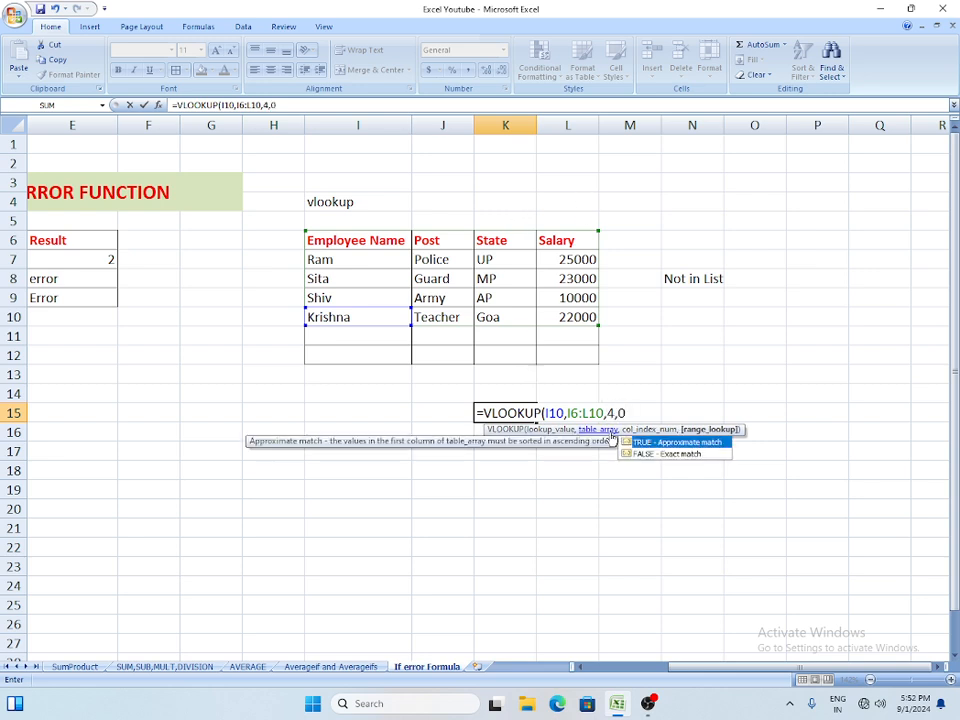
text())
key(Return)
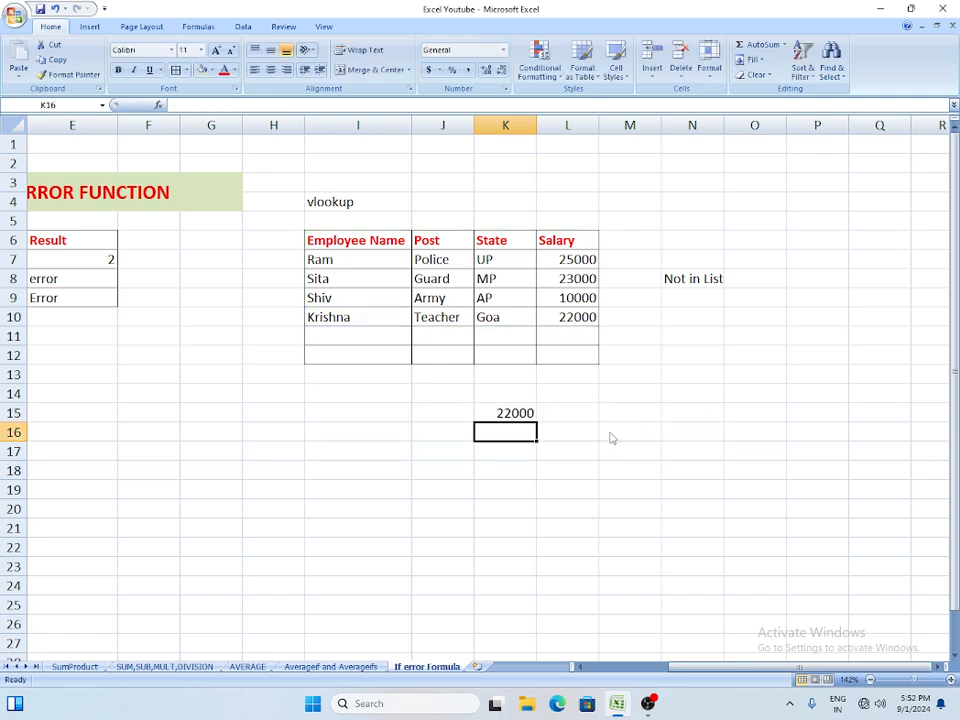
click(512, 413)
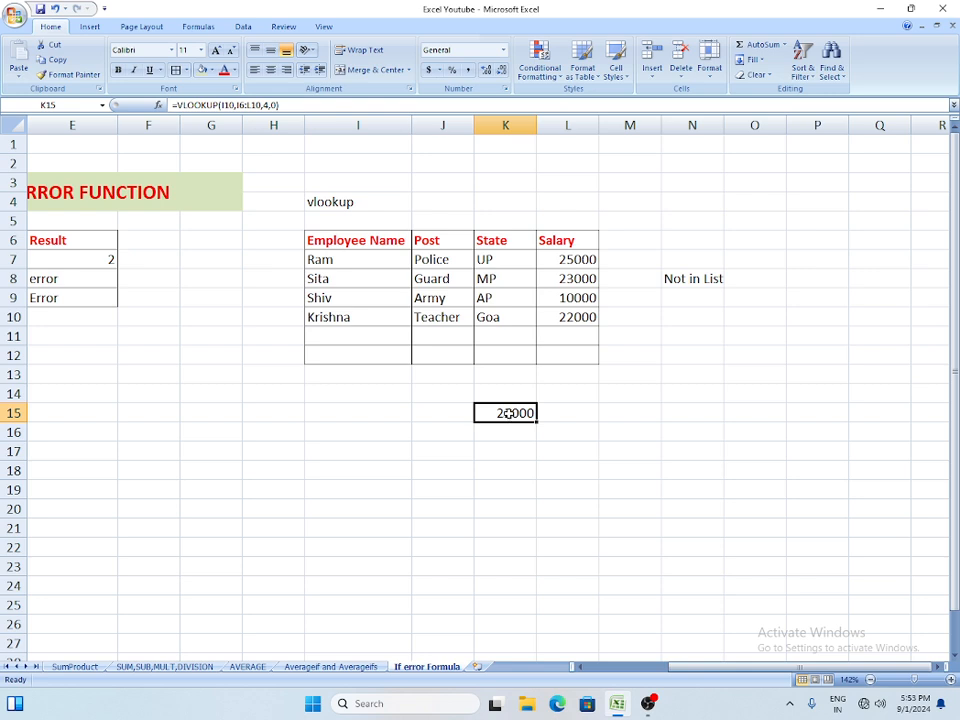
click(611, 429)
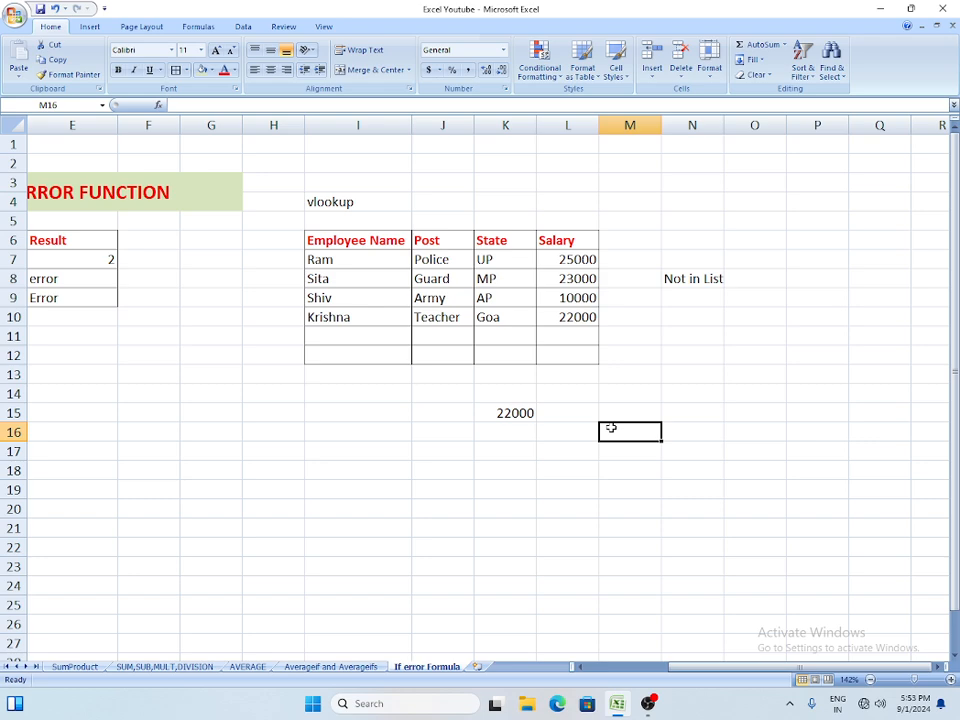
text(=)
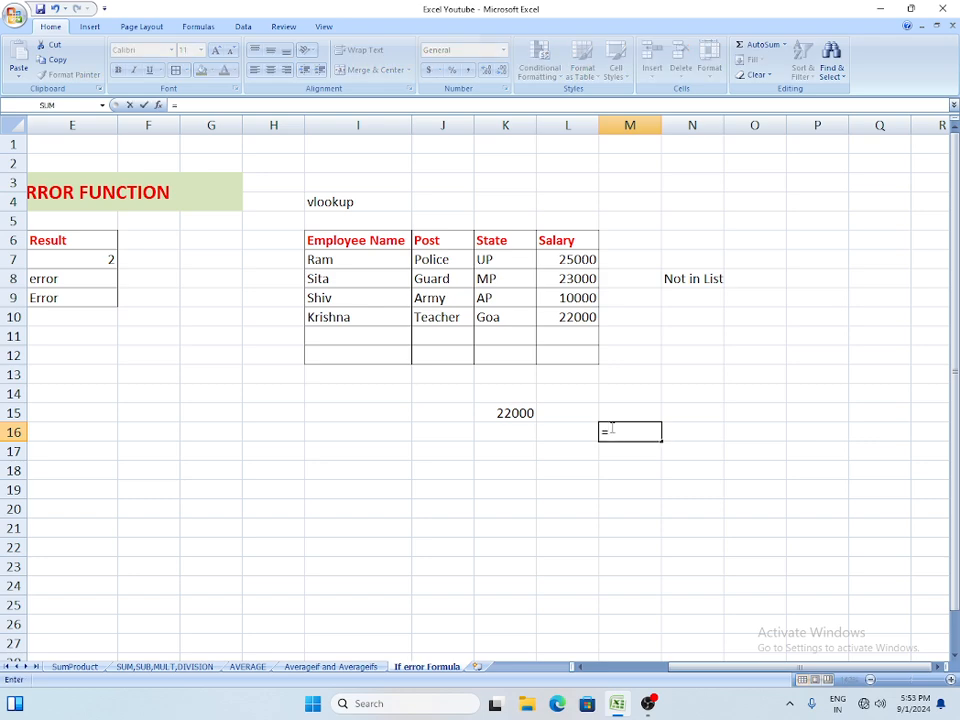
text(if)
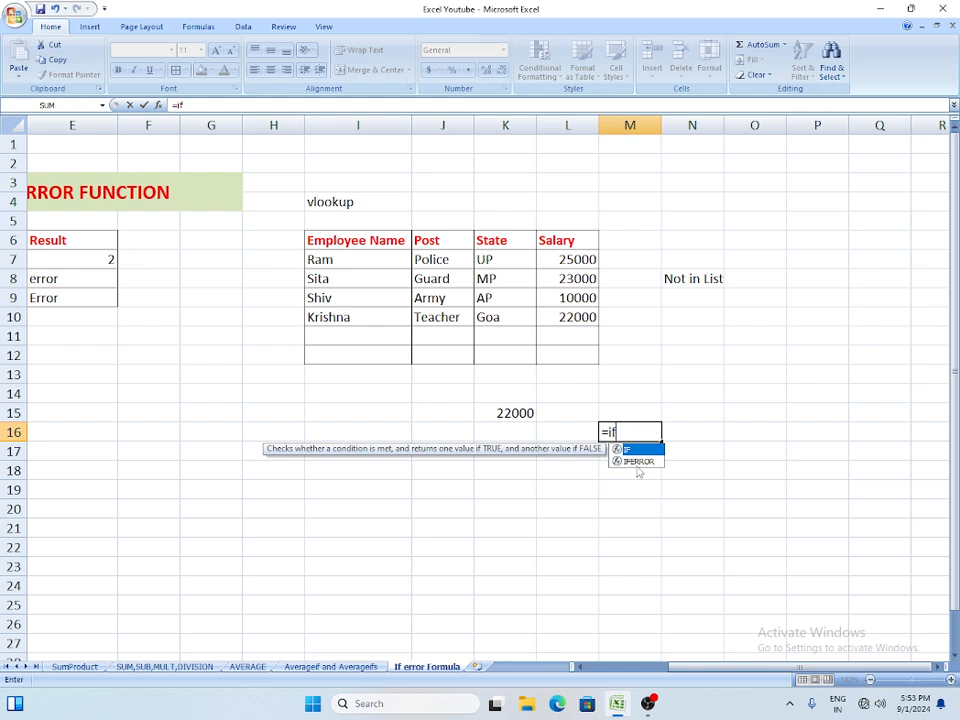
double_click(648, 462)
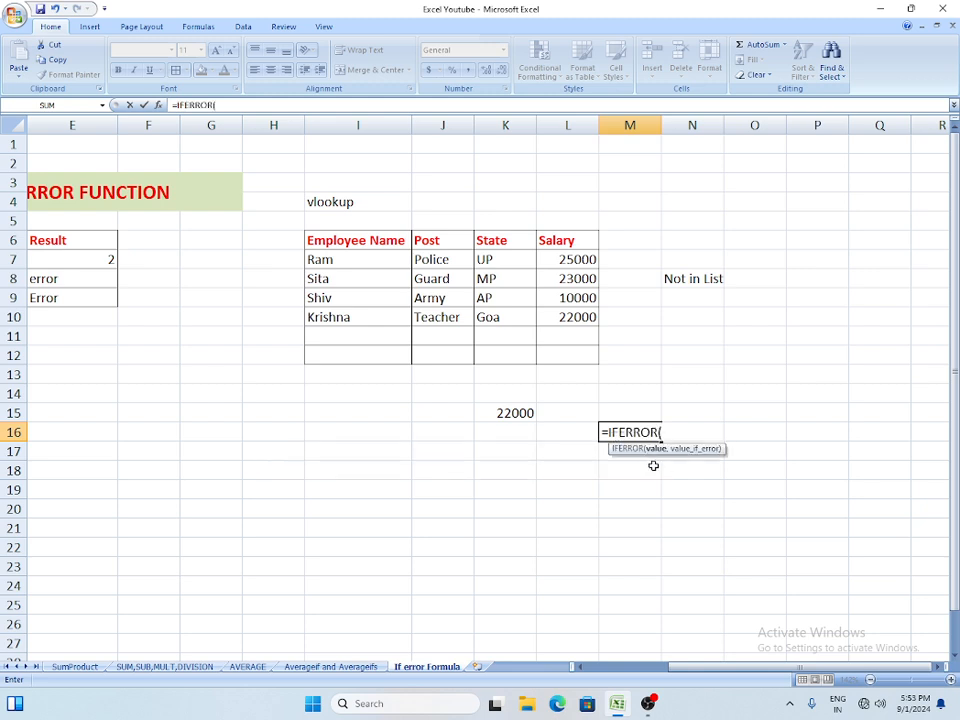
text(vl)
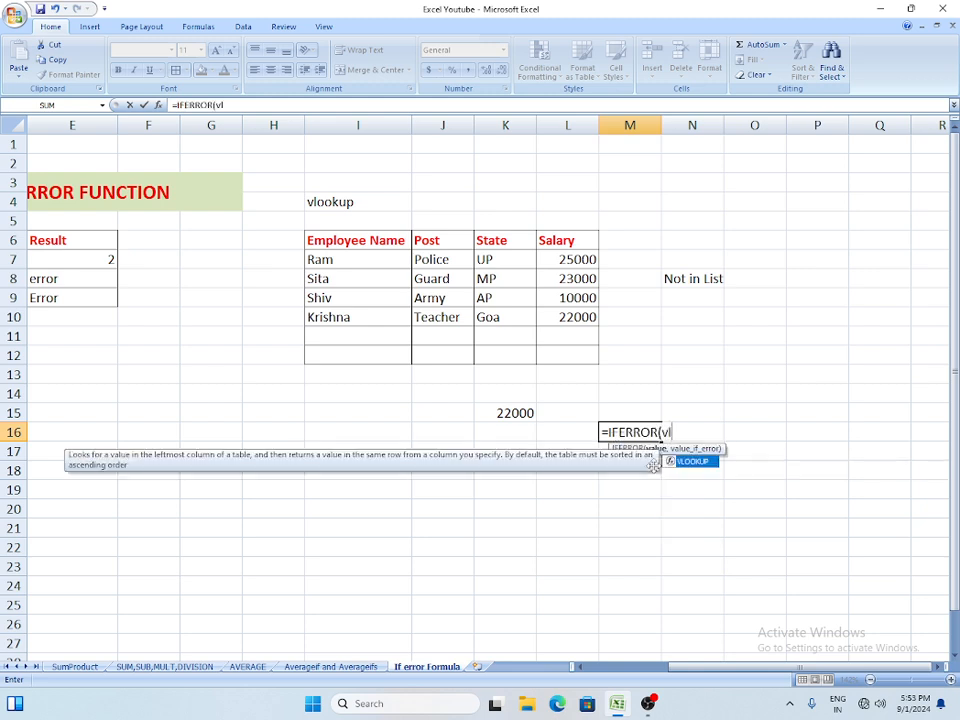
key(Tab)
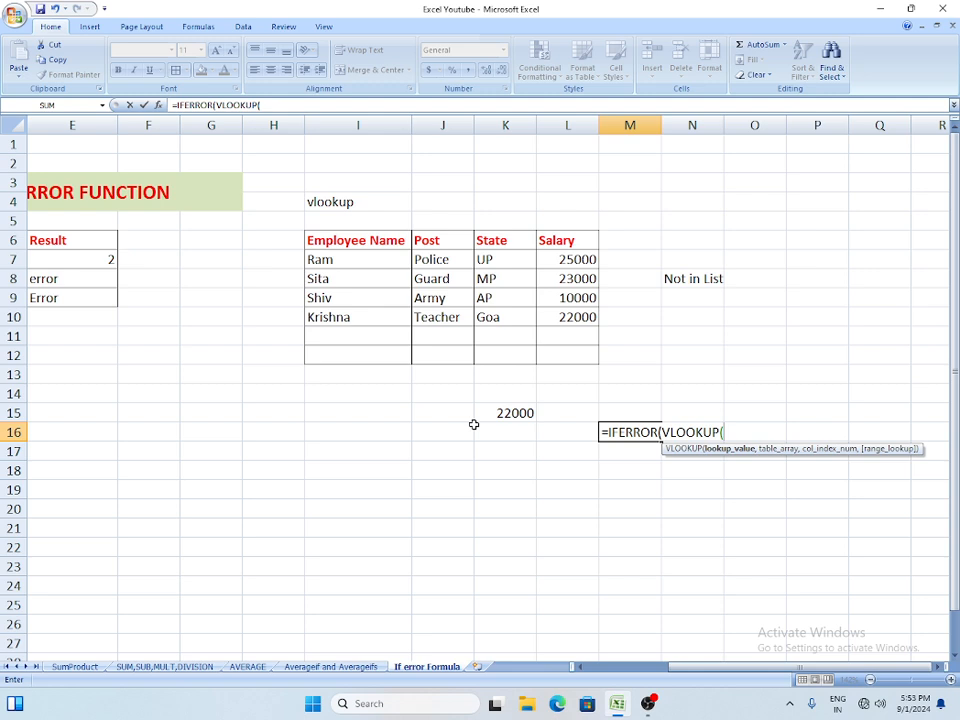
text(L)
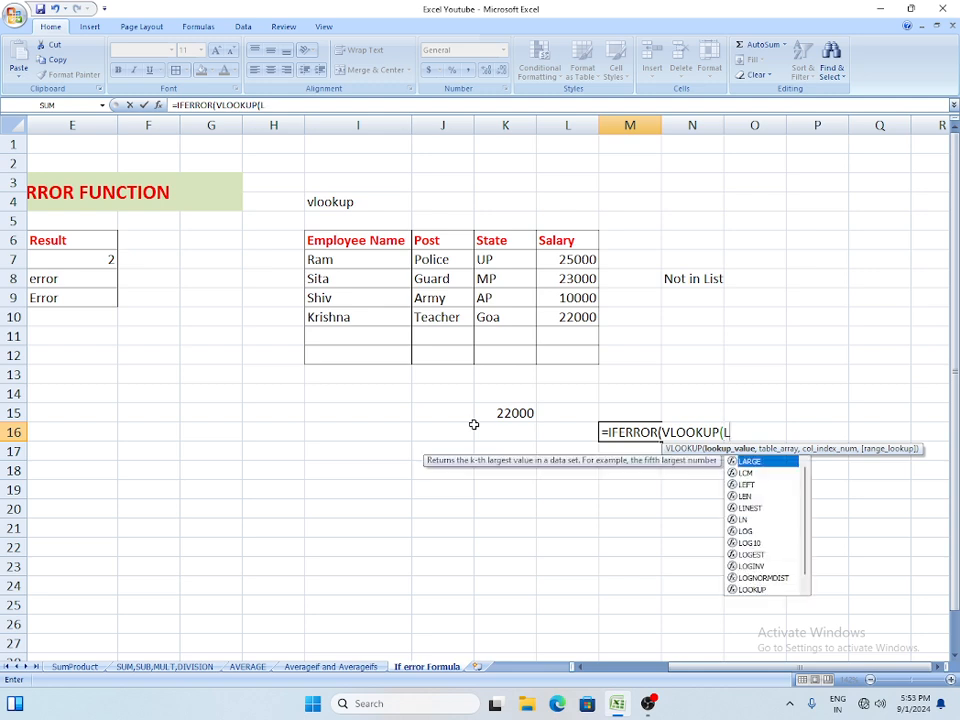
text(axmi)
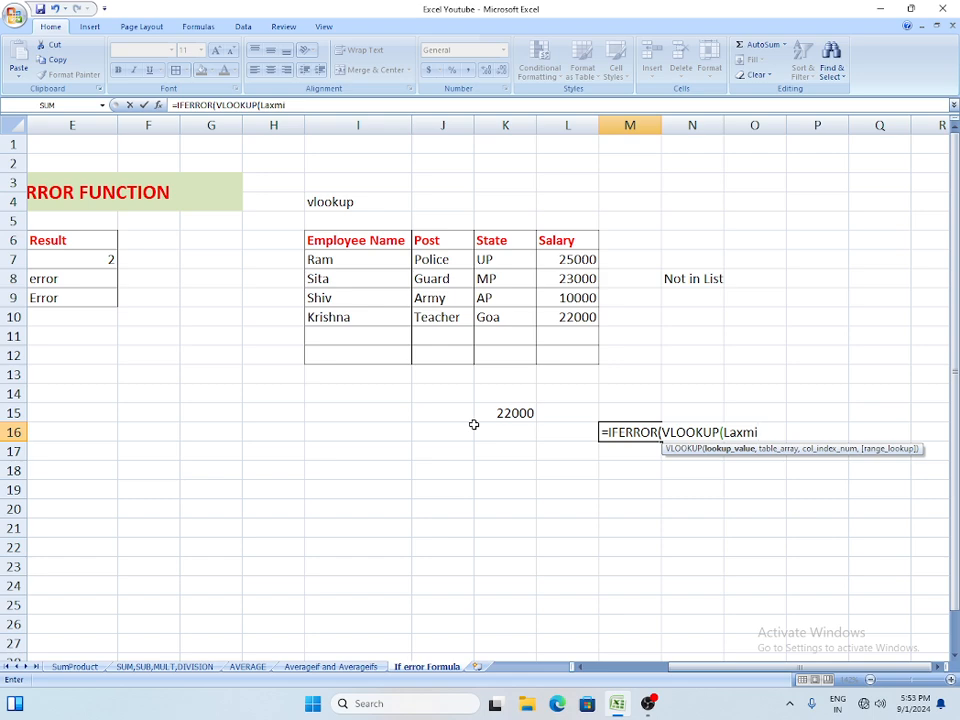
key(BackSpace)
key(BackSpace)
key(BackSpace)
key(BackSpace)
key(BackSpace)
click(356, 334)
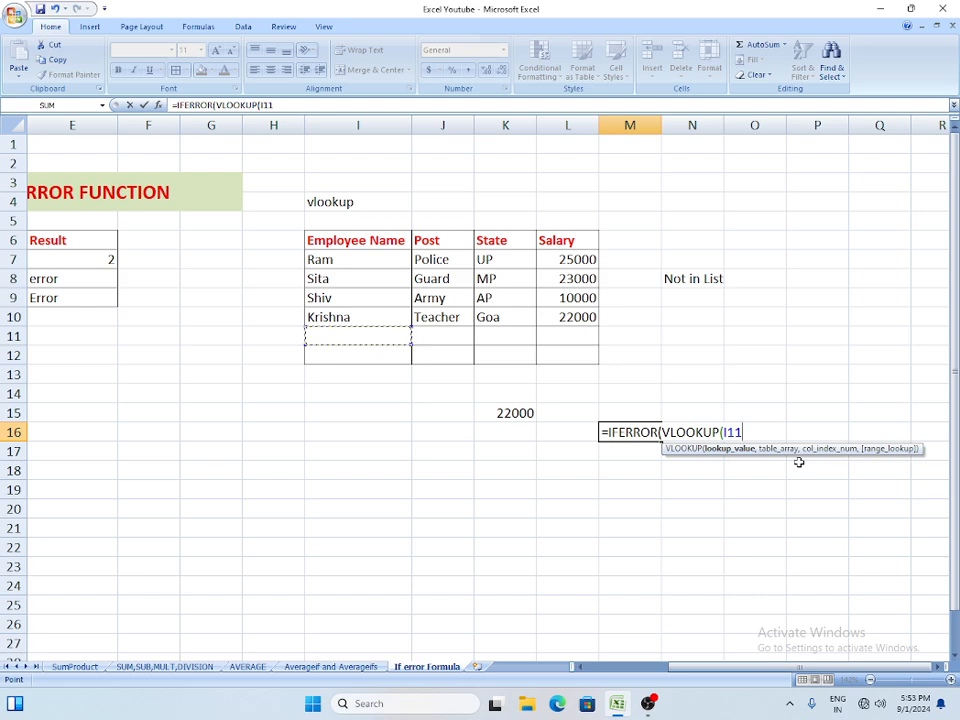
key(Escape)
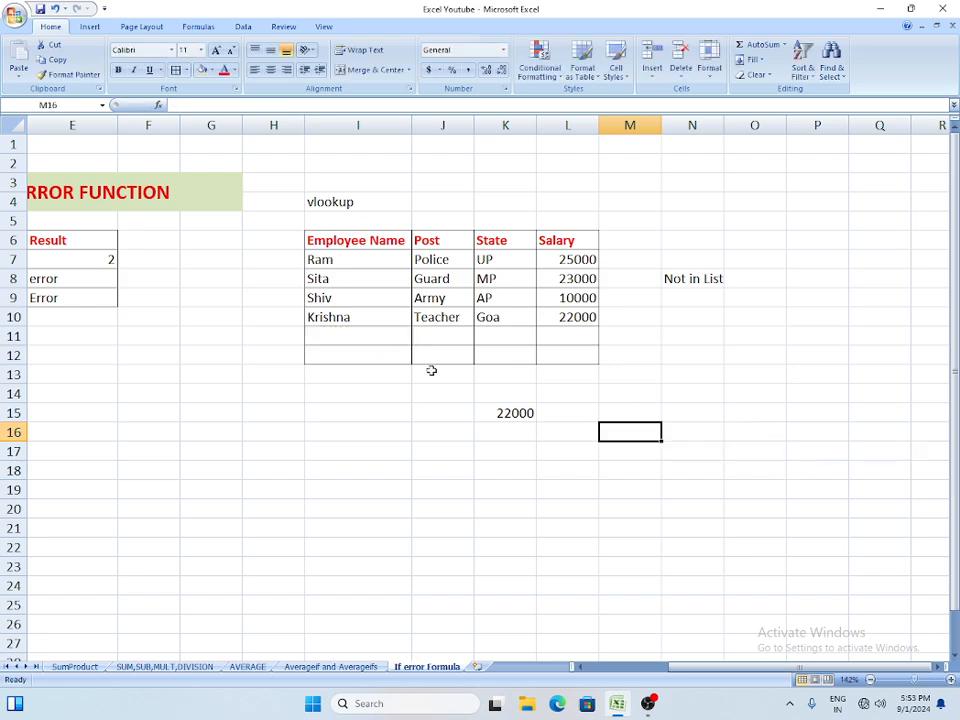
Step: Enter a new employee's name in cell I11, directly below the last listed employee
click(368, 338)
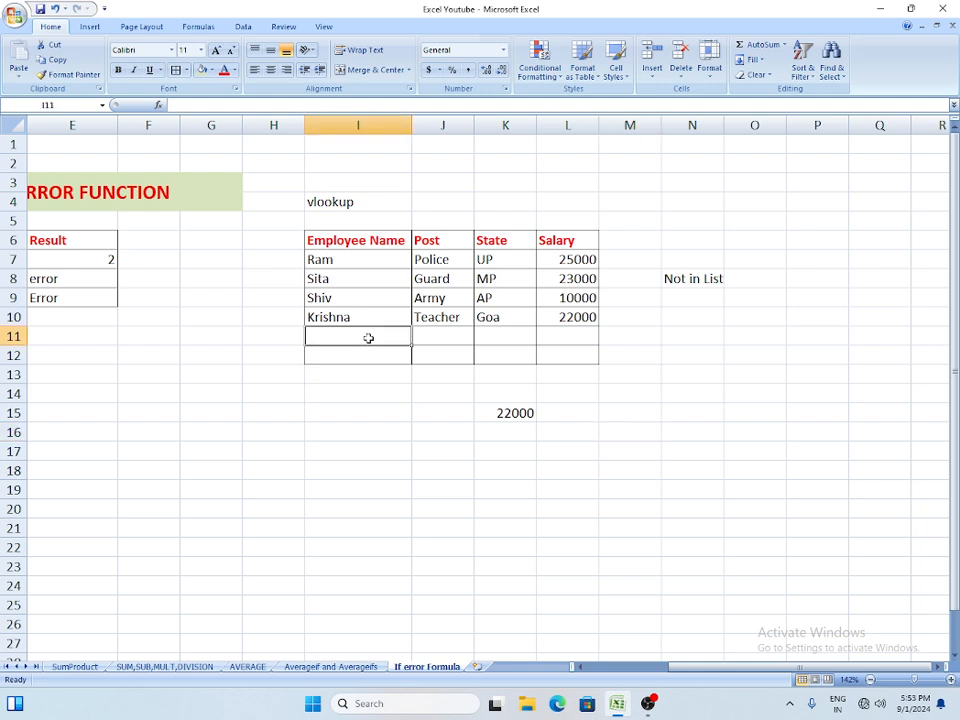
text(L)
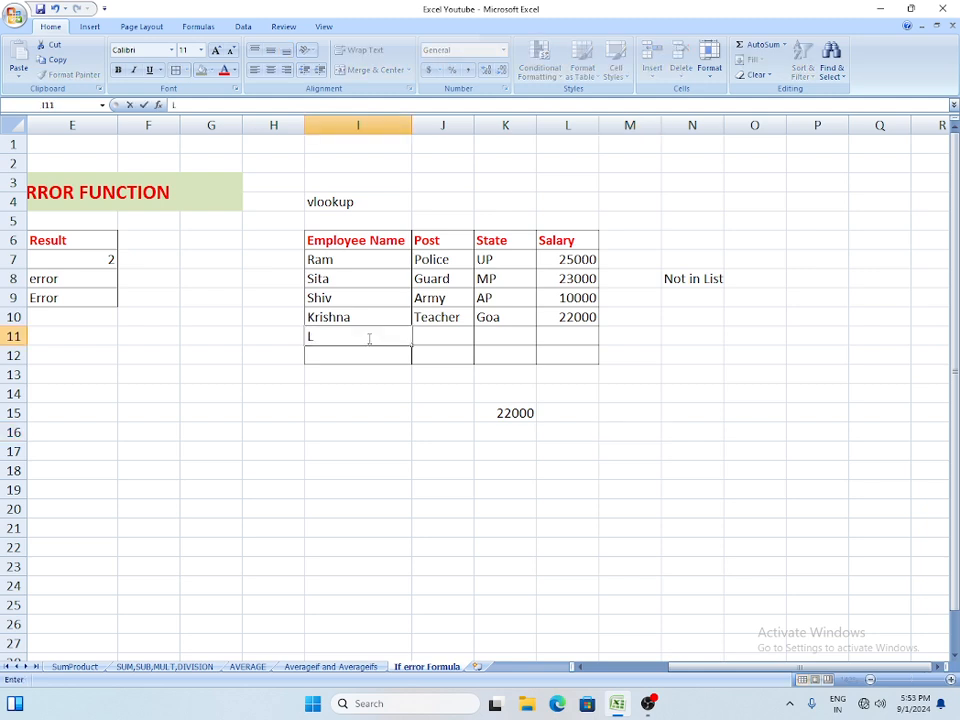
text(axmi)
click(607, 446)
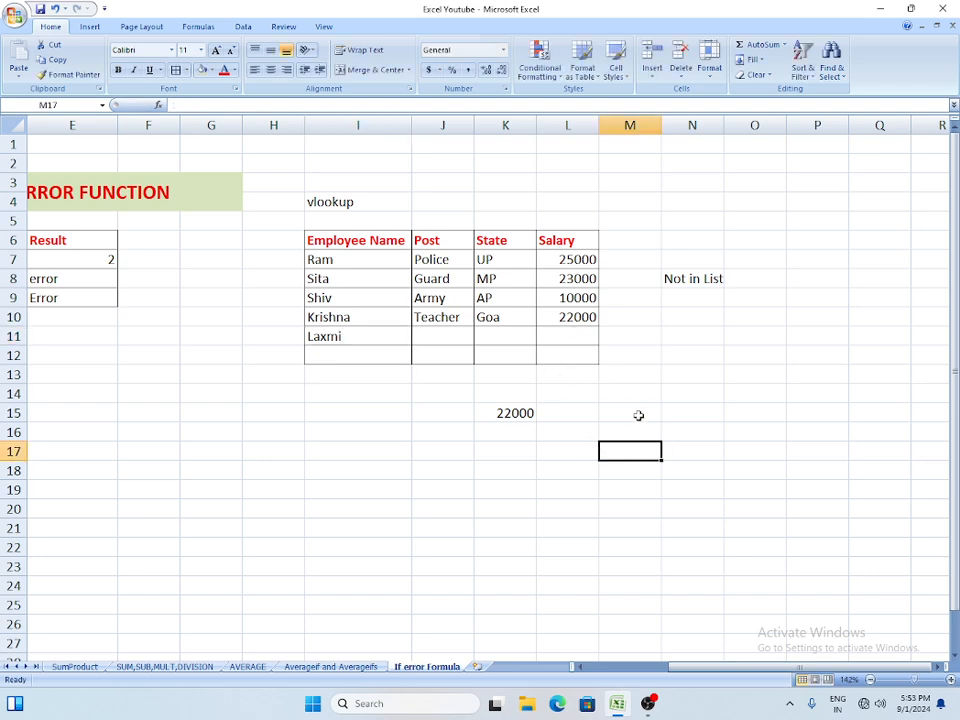
Step: Enter the formula =IFERROR(VLOOKUP(I11,I6:L10,4,0),"Not in List") in cell M15 to look up the added employee's salary with a fallback text
click(638, 415)
text(=)
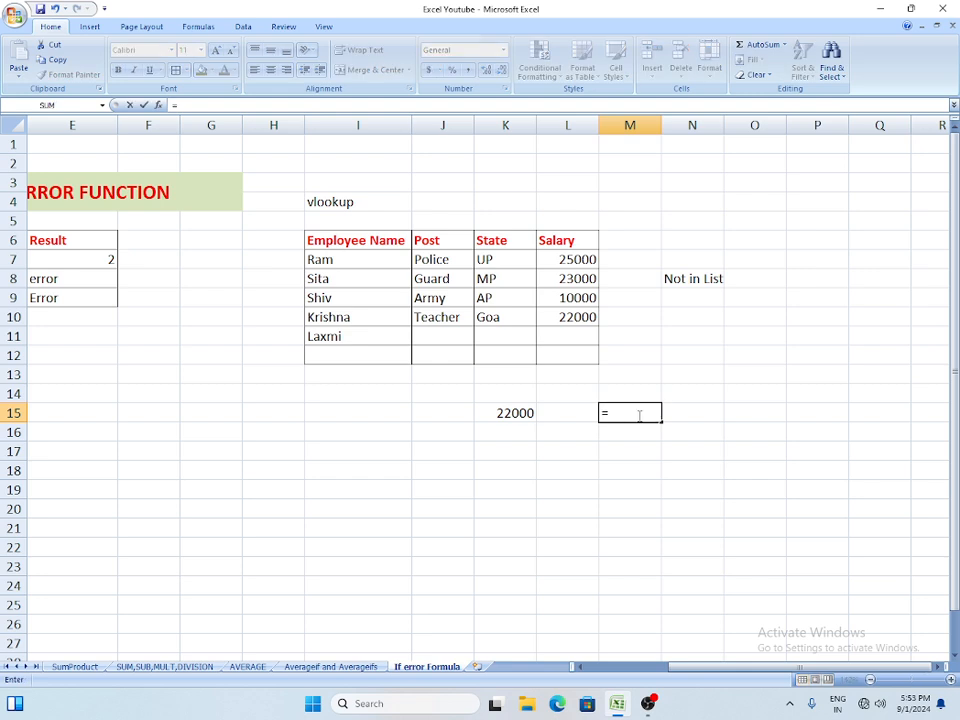
text(v)
key(BackSpace)
text(ife)
key(Tab)
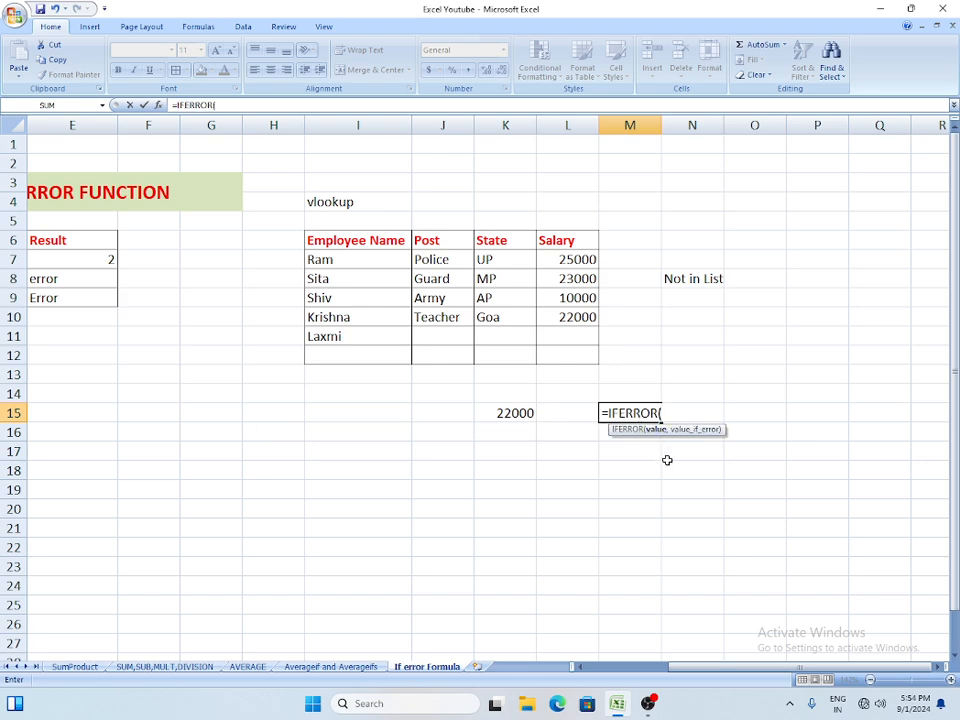
text(vl)
key(Tab)
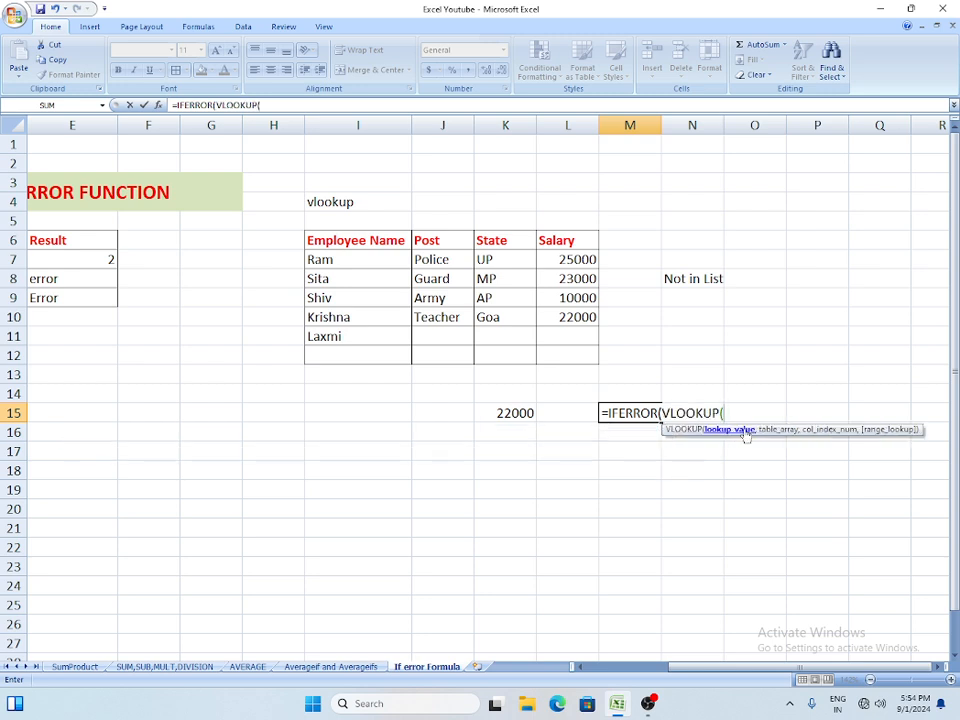
click(372, 336)
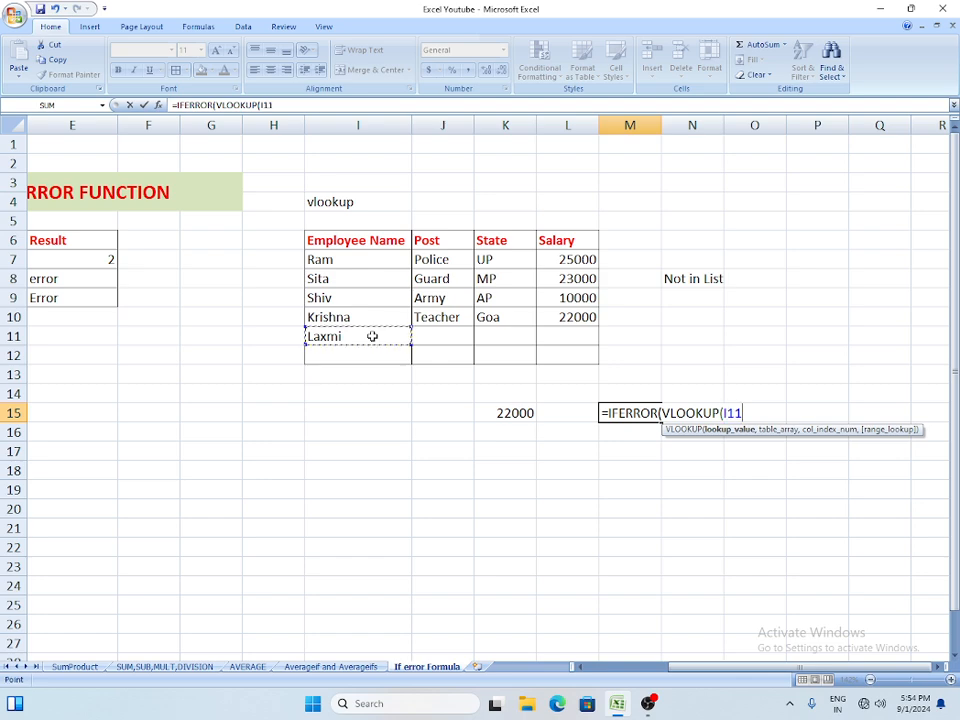
text(,)
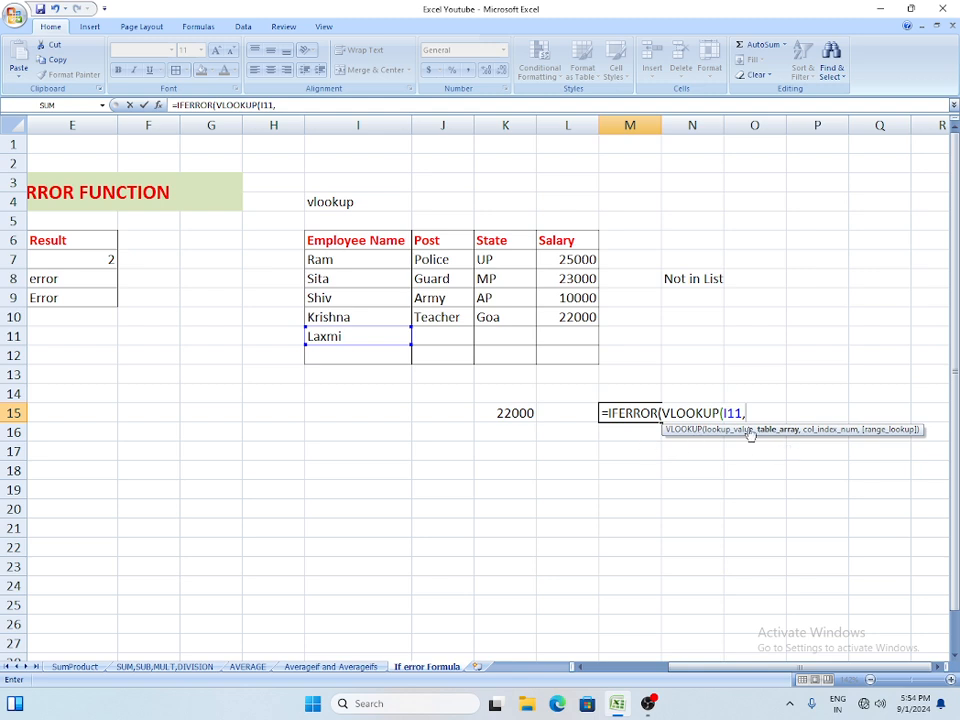
drag(356, 238, 592, 318)
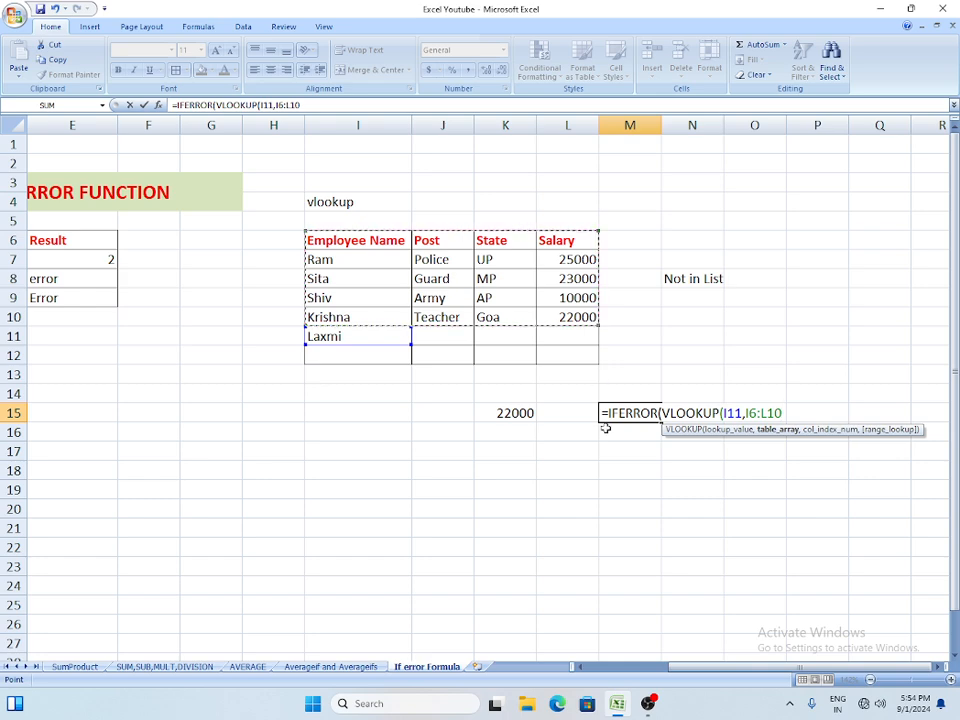
text(,)
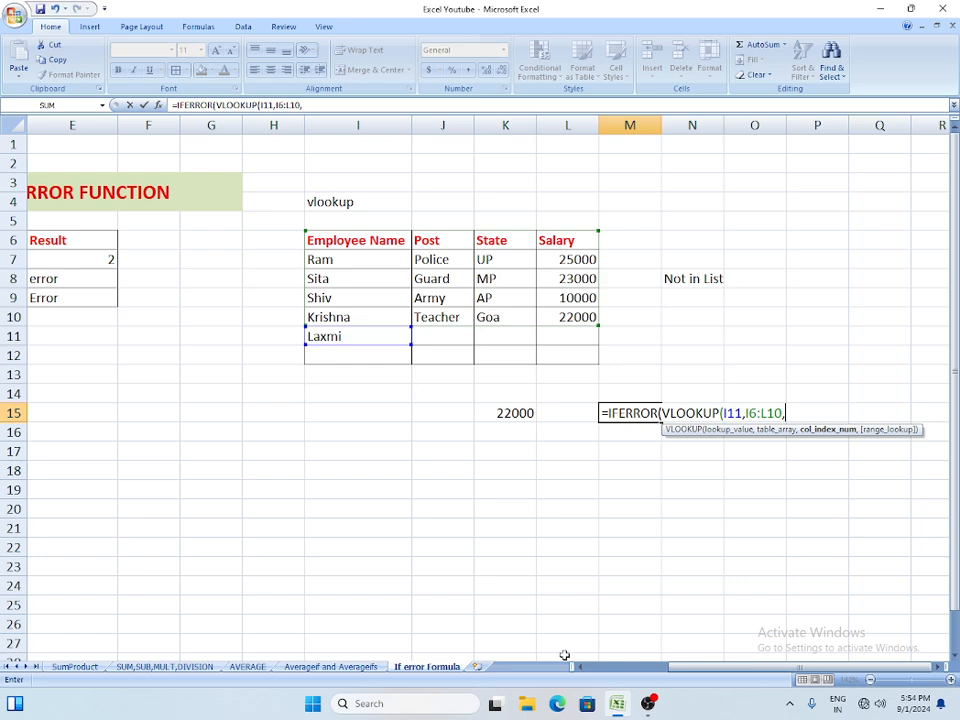
text(4,0)
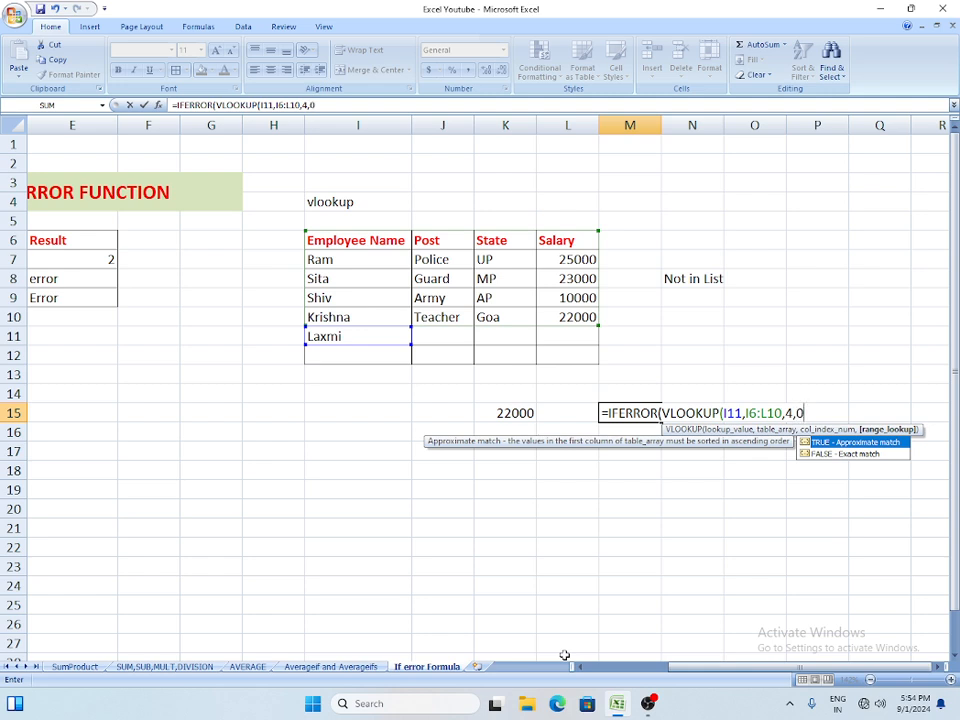
text())
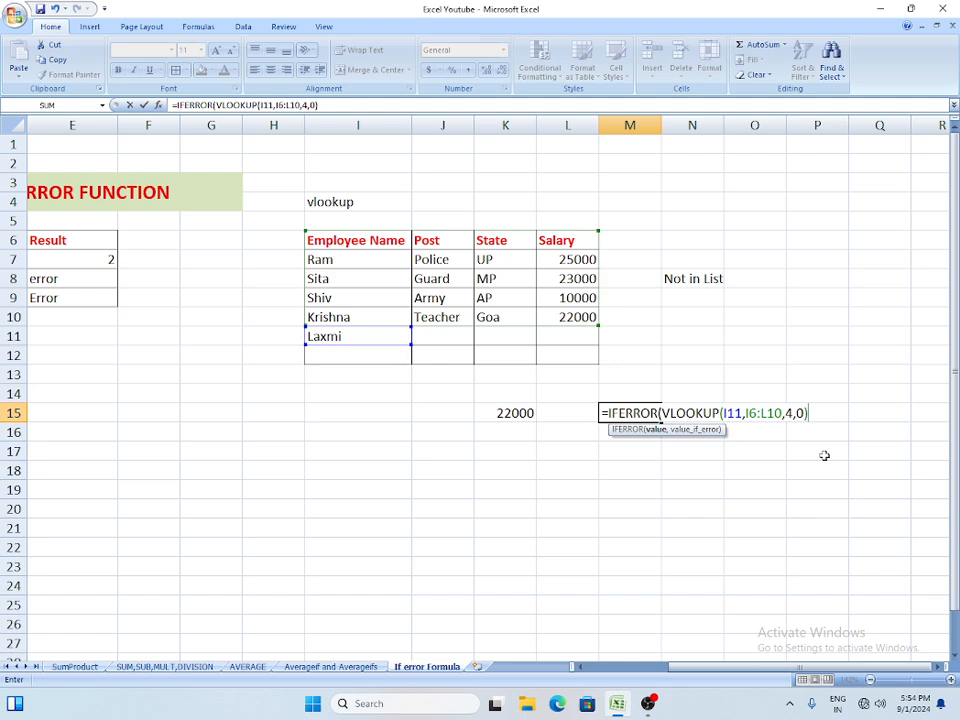
text(,"No)
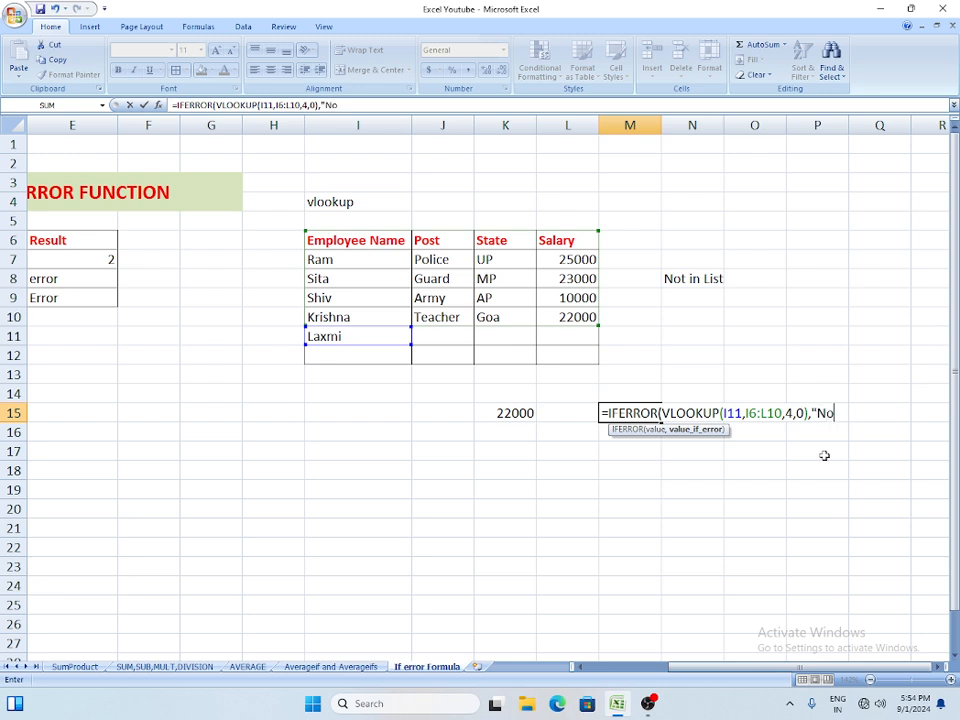
text(t in List"))
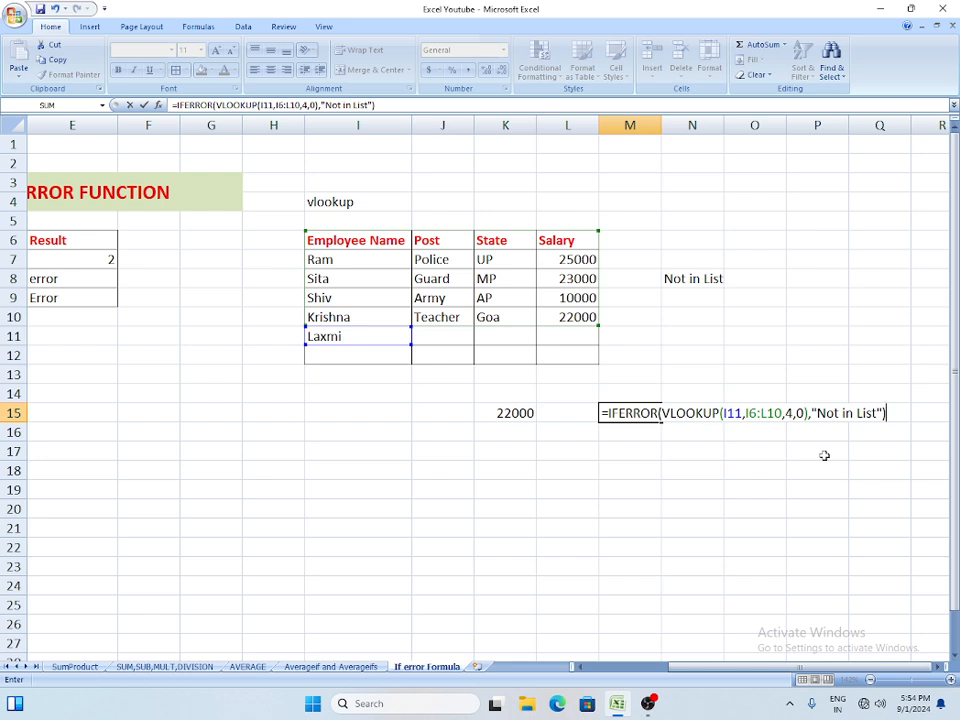
key(Return)
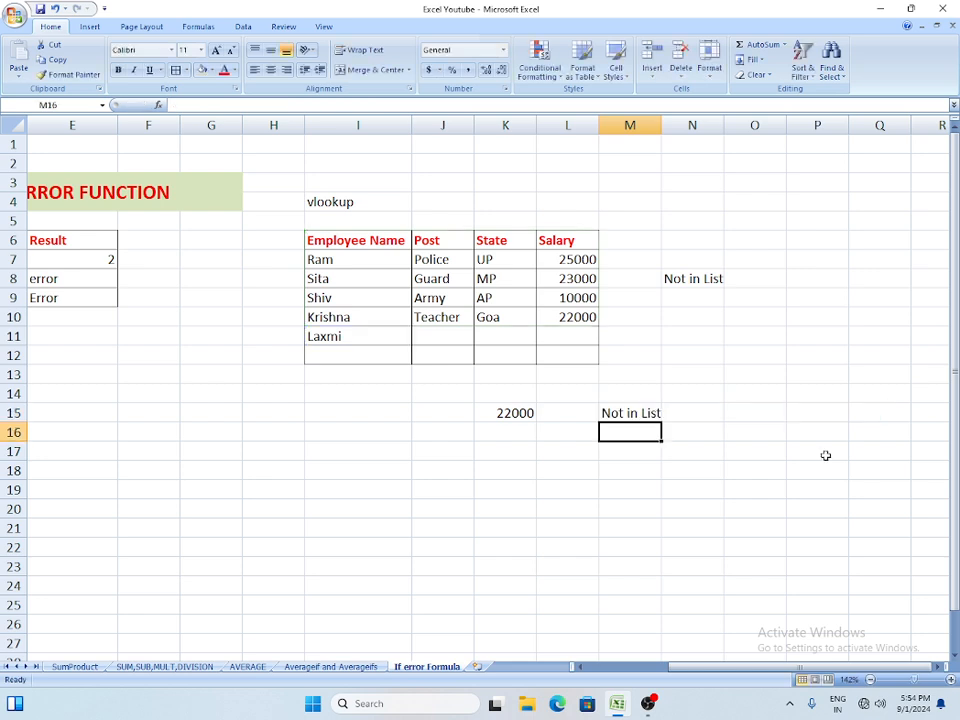
click(645, 415)
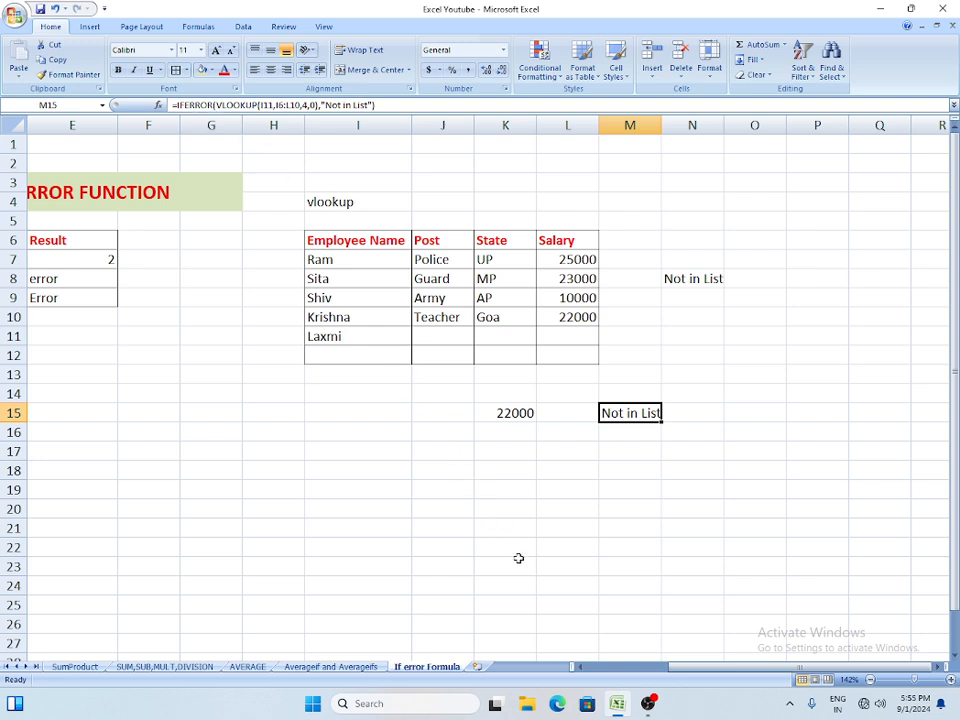
click(650, 706)
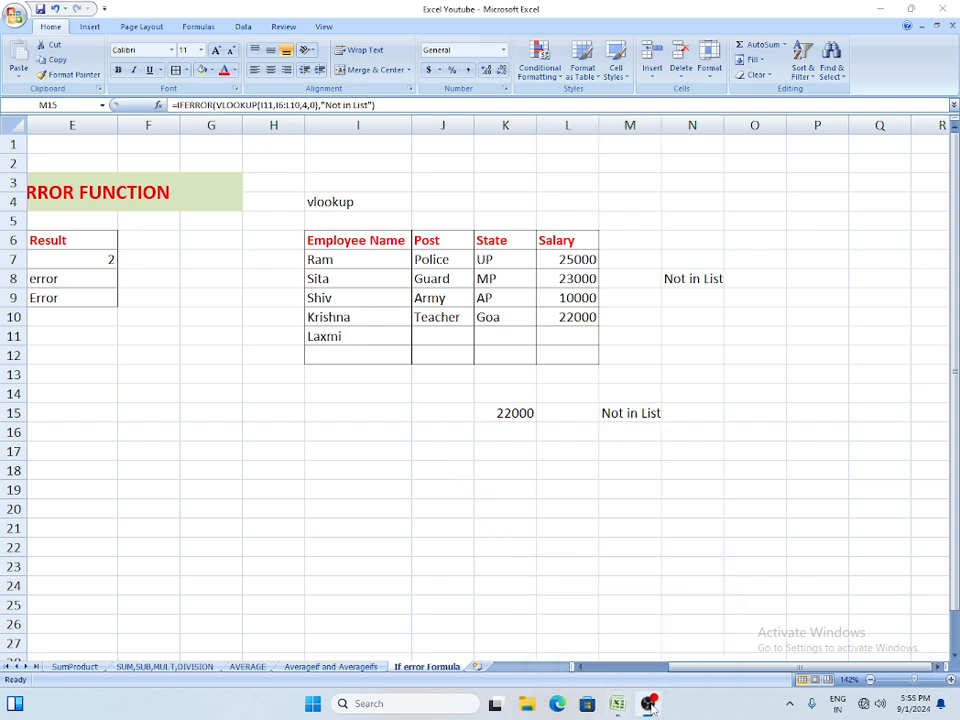